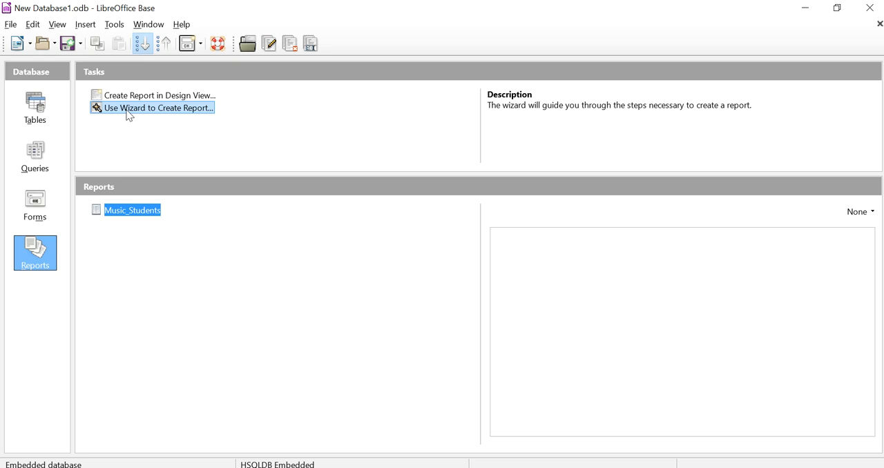
- Start a new report with the wizard and include all fields from the Calculation and Sorting query
click(127, 111)
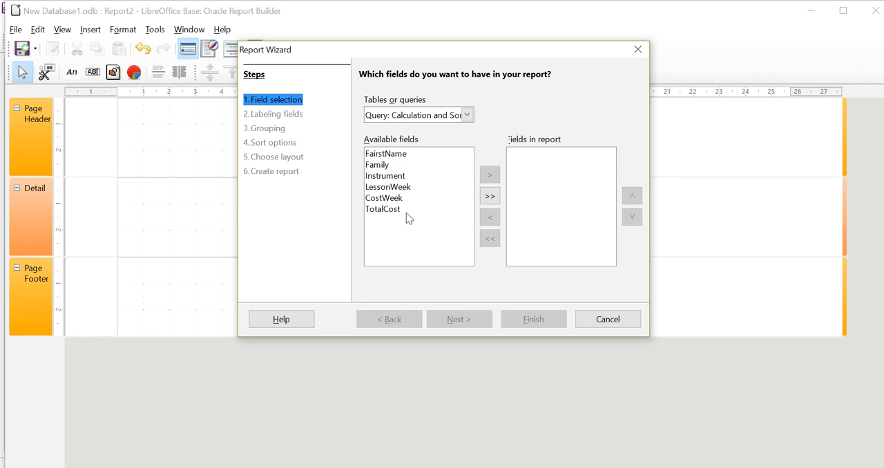
click(494, 196)
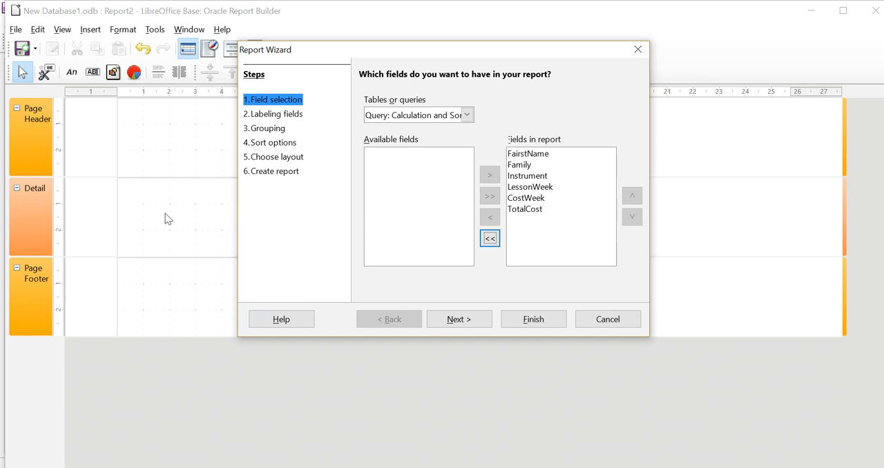
click(468, 324)
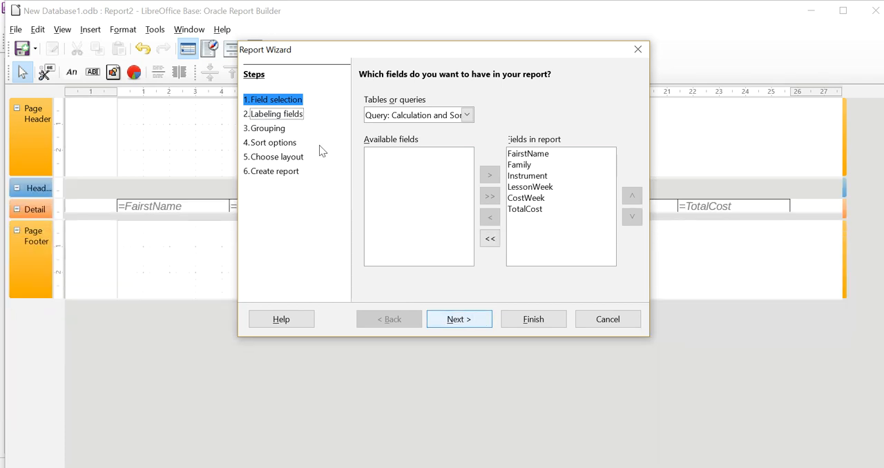
- Label the FairstName, LessonWeek, CostWeek and TotalCost fields as FirstName, Lessons per Week, Cost per Week and Total Cost
click(448, 126)
key(BackSpace)
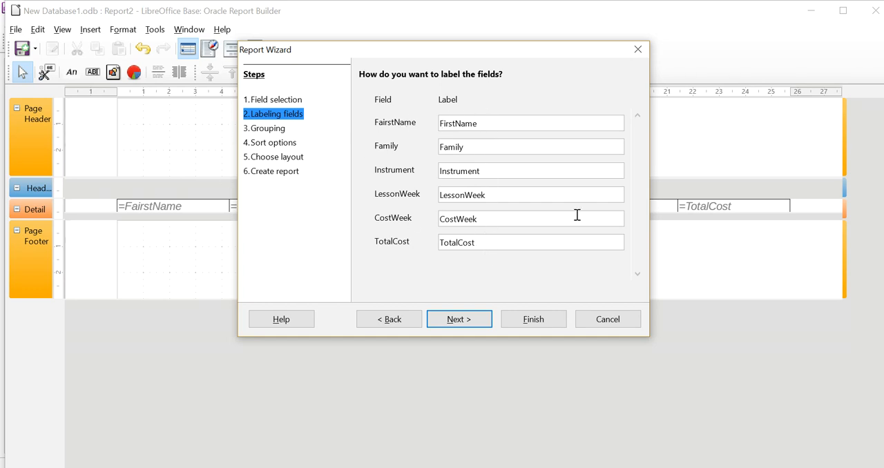
click(467, 195)
text(s per)
click(459, 218)
text(per)
click(462, 243)
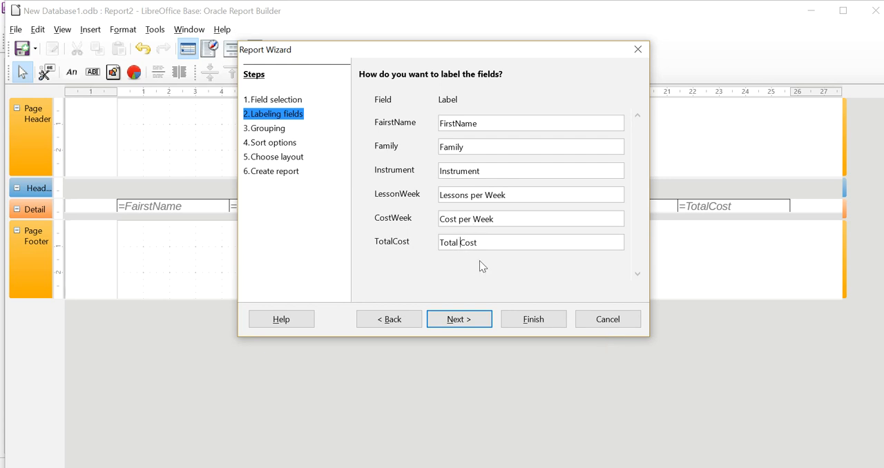
click(455, 324)
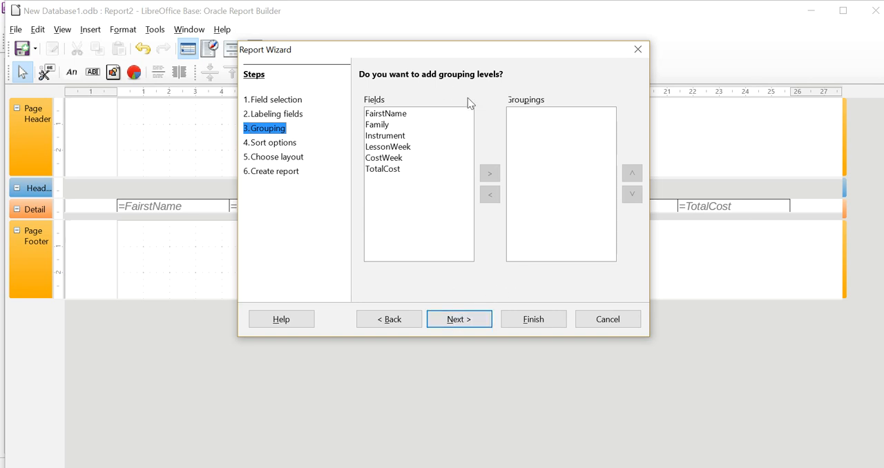
- Keep the report without grouping levels and leave all sort fields undefined
click(459, 319)
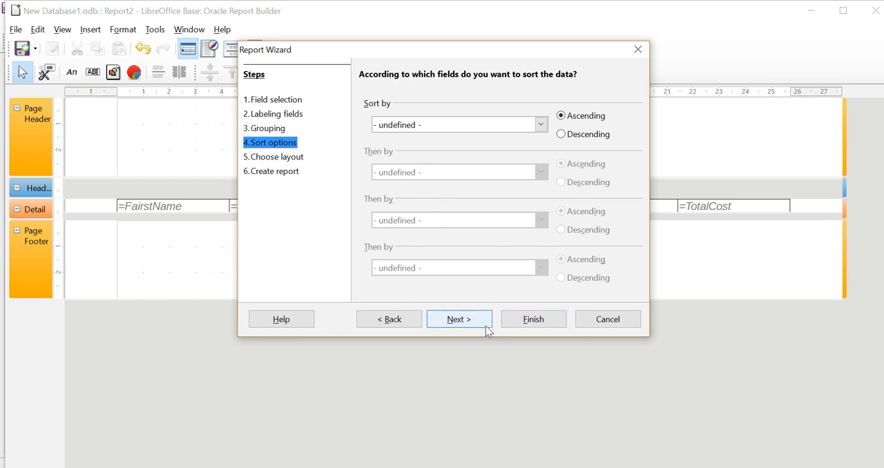
click(459, 319)
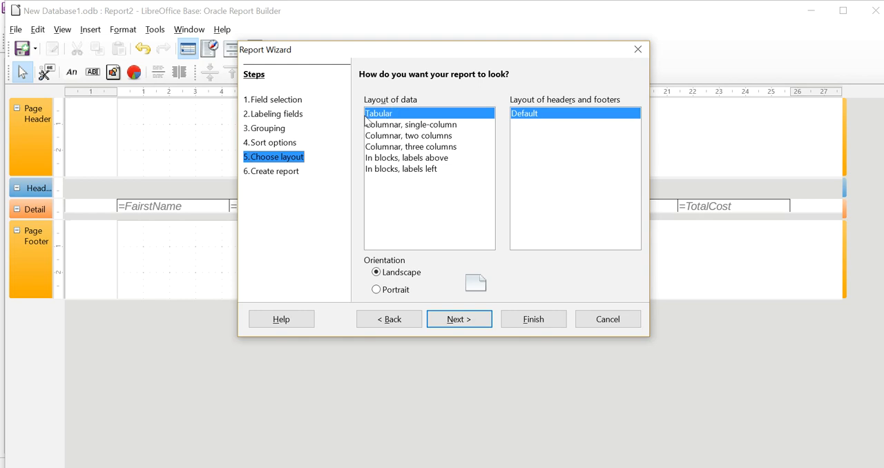
- Preview the three-column, labels-above, labels-left and single-column data layouts against the report design behind the wizard
drag(370, 54, 578, 39)
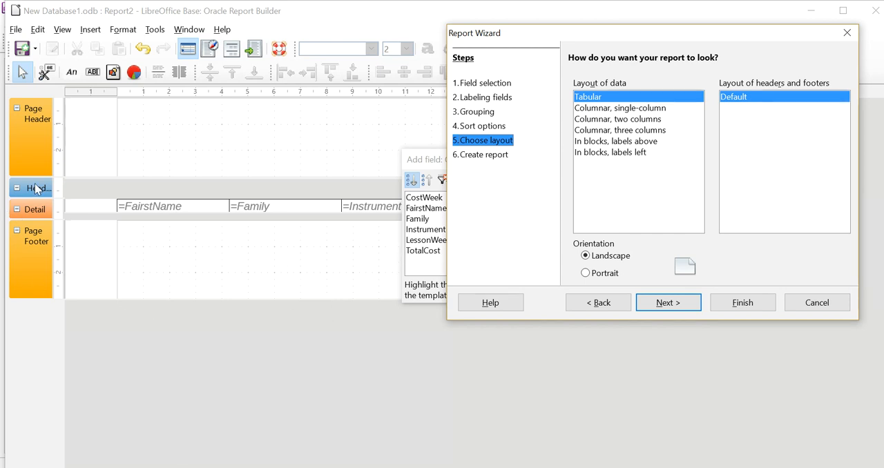
click(639, 130)
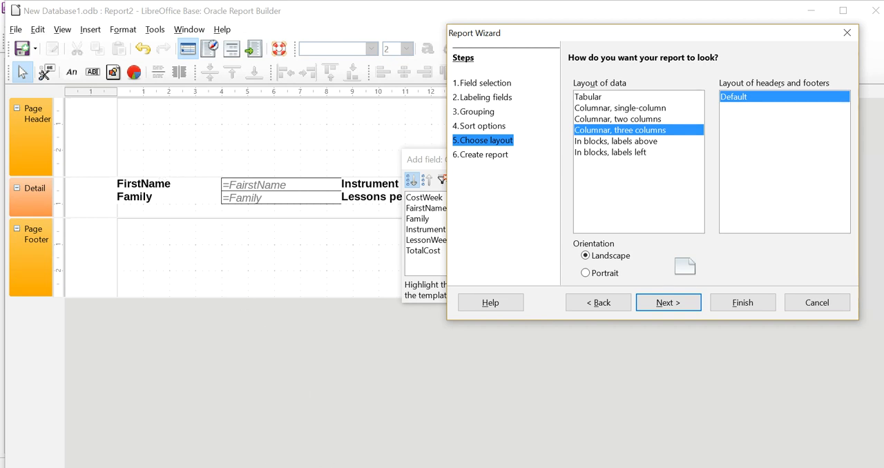
click(635, 142)
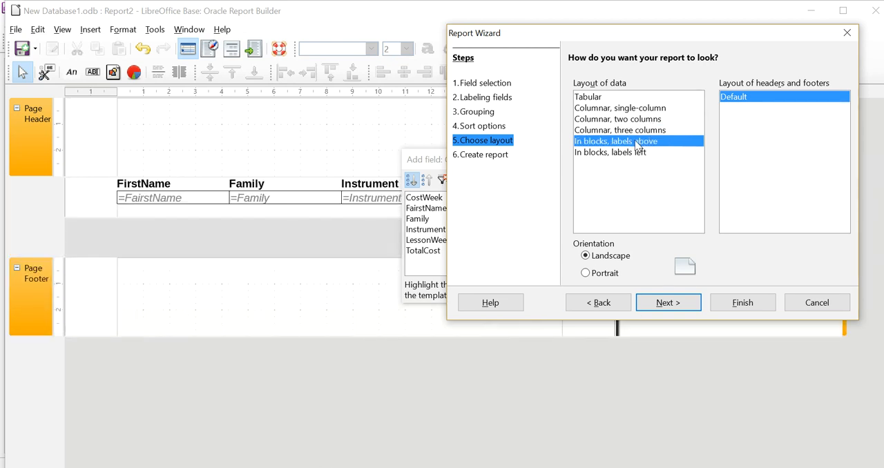
click(634, 152)
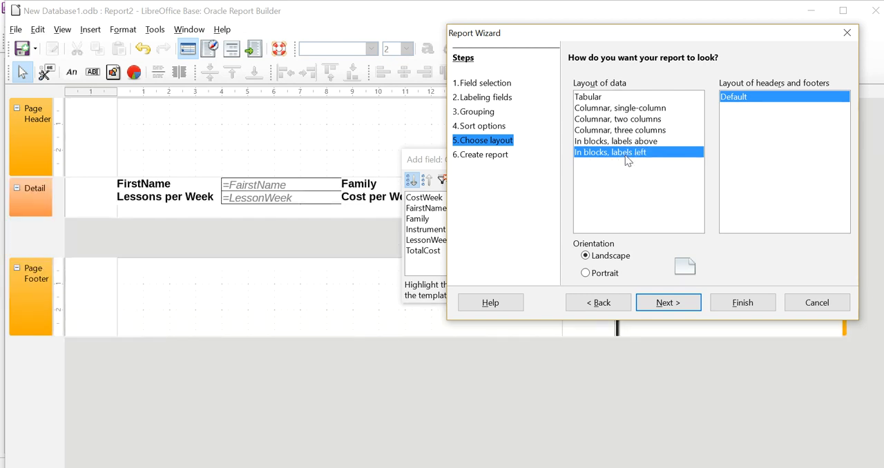
click(613, 109)
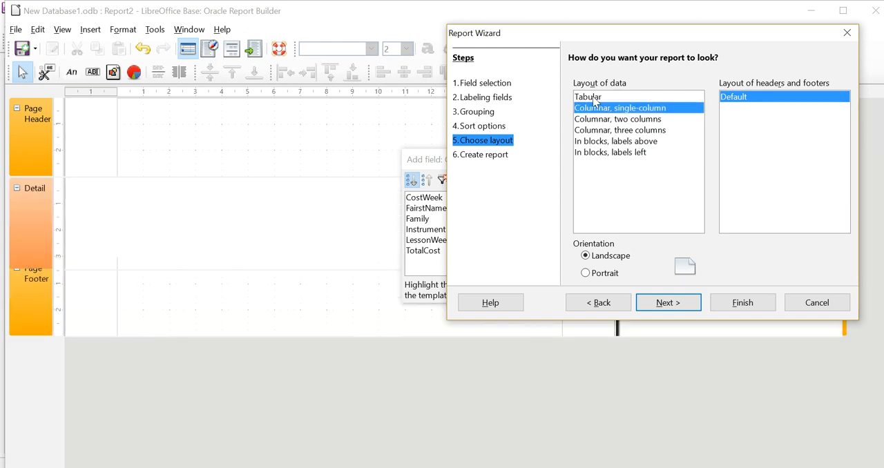
- Use the Tabular data layout in landscape and immediately create the dynamic report titled Calculation and Sorting
click(596, 99)
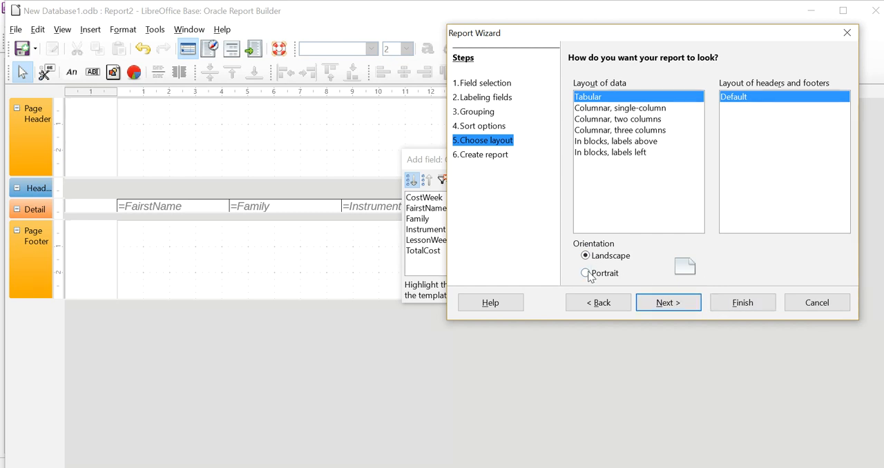
click(667, 303)
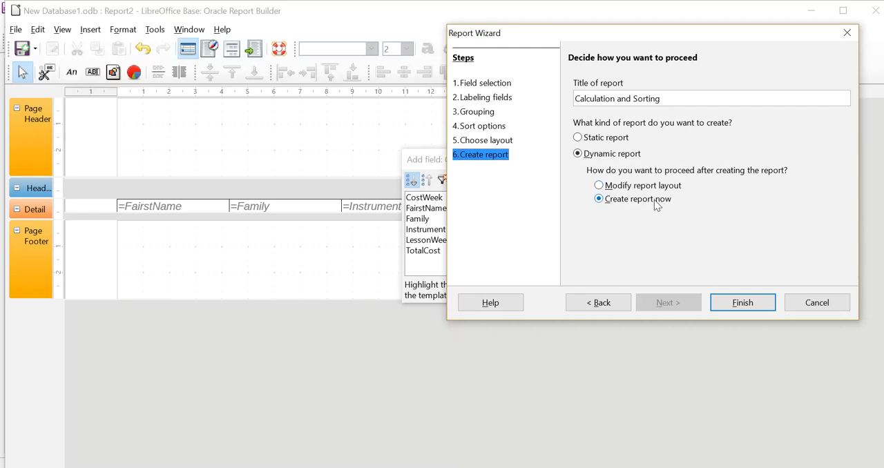
click(743, 303)
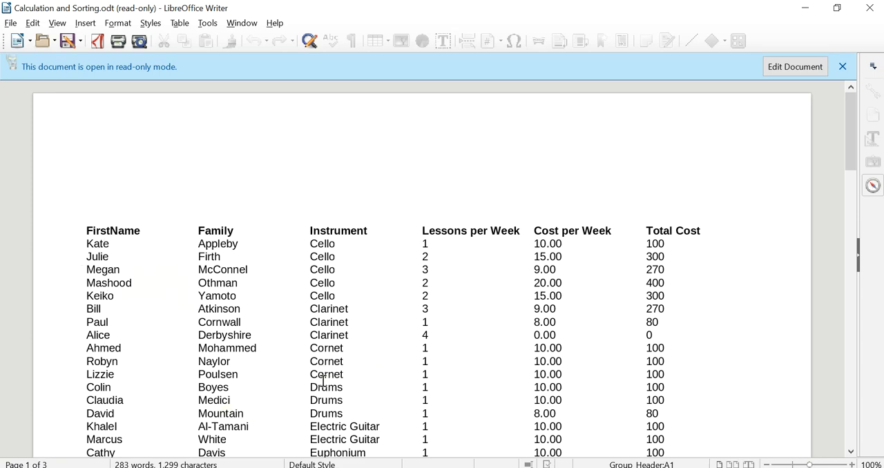
- Examine the column headings, student rows and sort order across all pages of the generated report
scroll(318, 376, down, 7)
scroll(323, 381, down, 20)
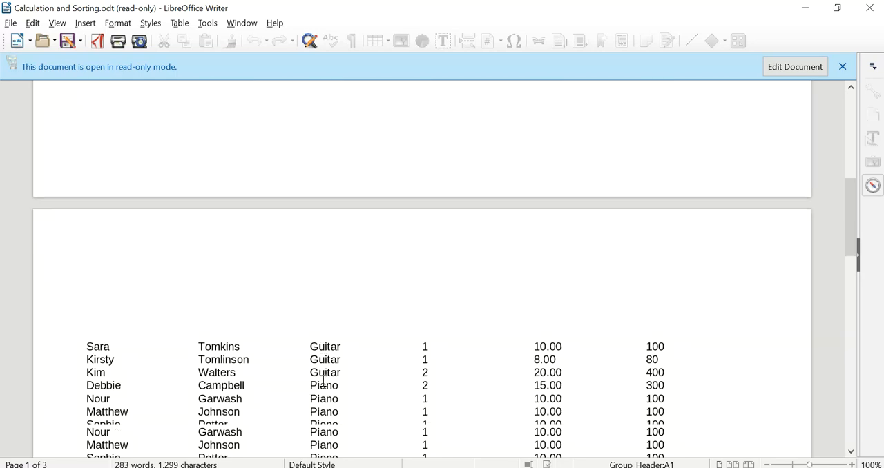
scroll(323, 381, down, 5)
scroll(117, 307, up, 6)
scroll(117, 307, up, 10)
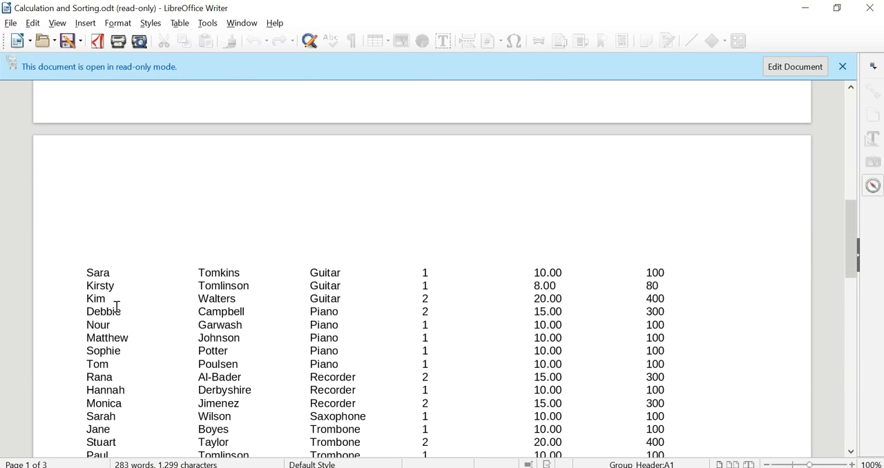
scroll(95, 265, up, 6)
scroll(96, 265, up, 8)
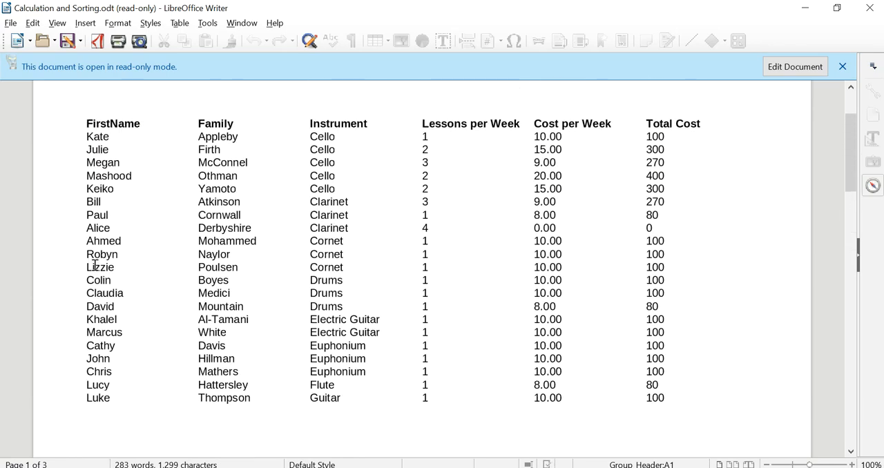
scroll(95, 266, down, 18)
scroll(95, 265, down, 18)
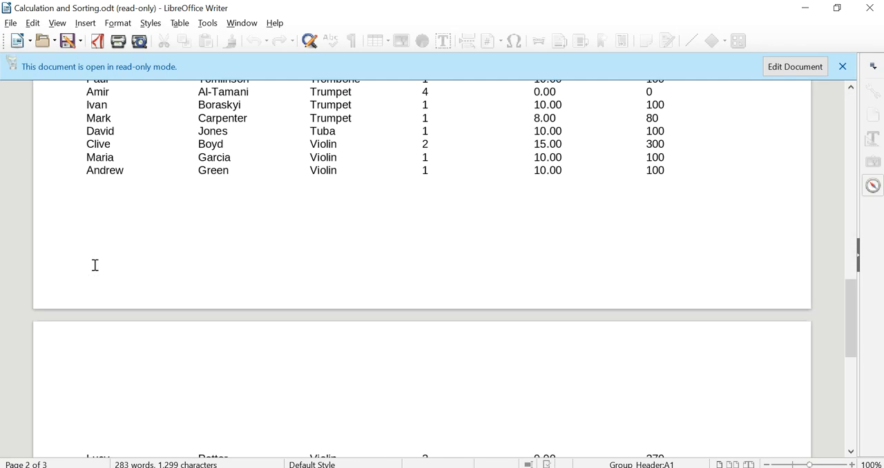
scroll(95, 265, up, 20)
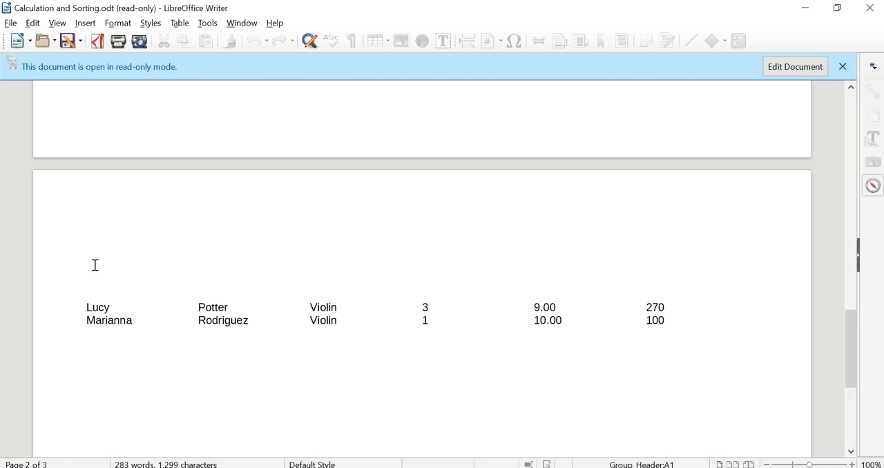
scroll(95, 266, up, 3)
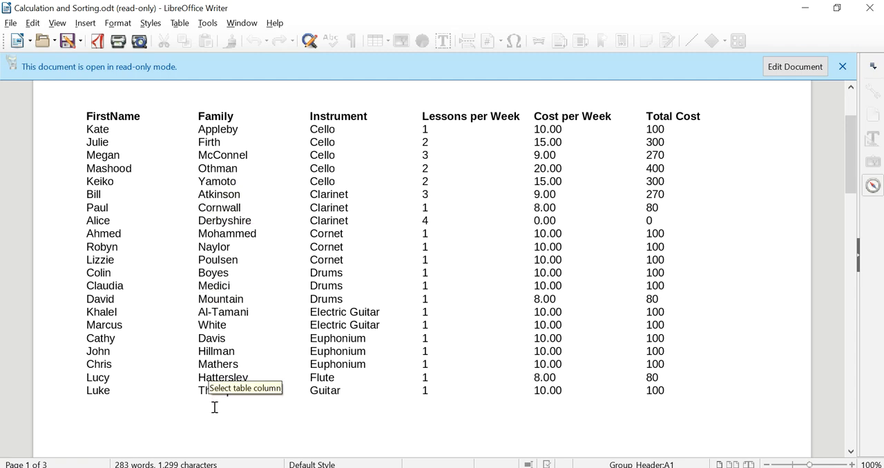
scroll(215, 408, down, 10)
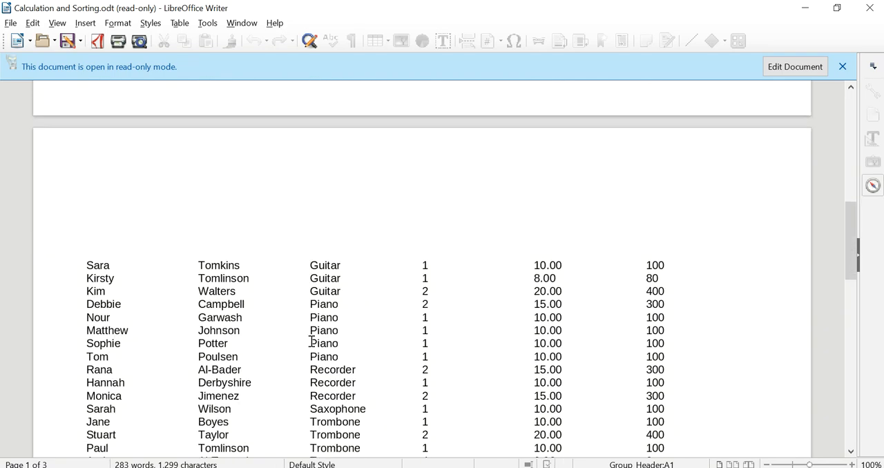
scroll(242, 342, up, 10)
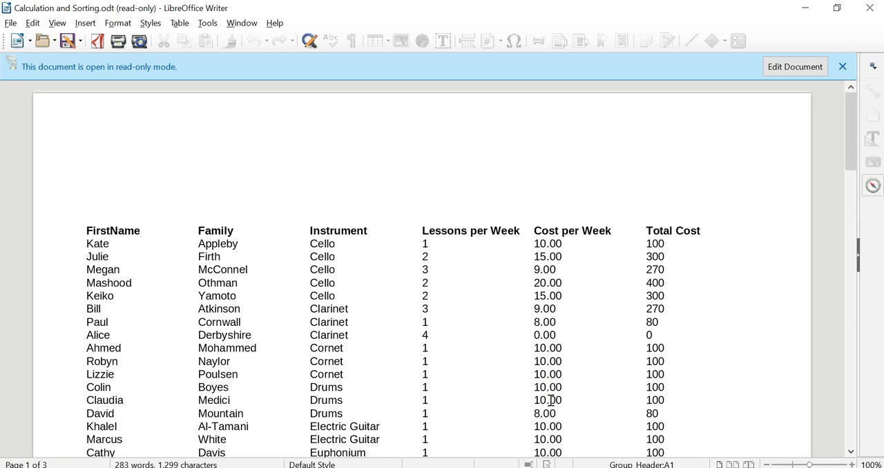
scroll(289, 237, down, 1)
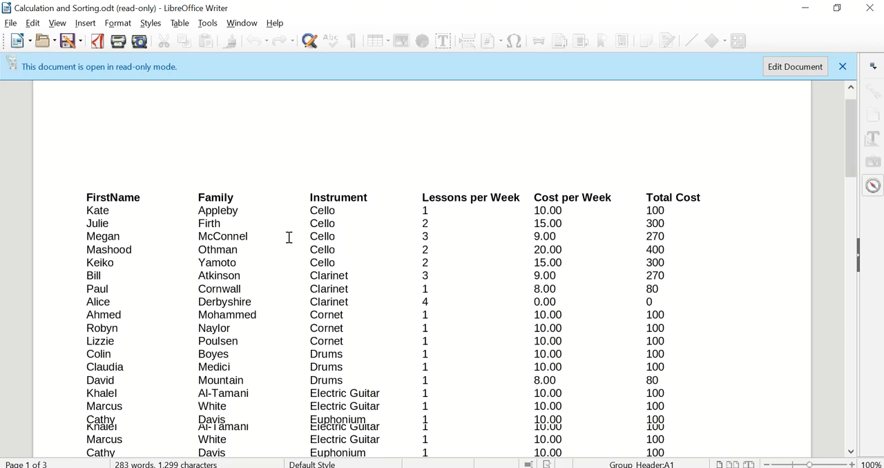
scroll(290, 238, down, 15)
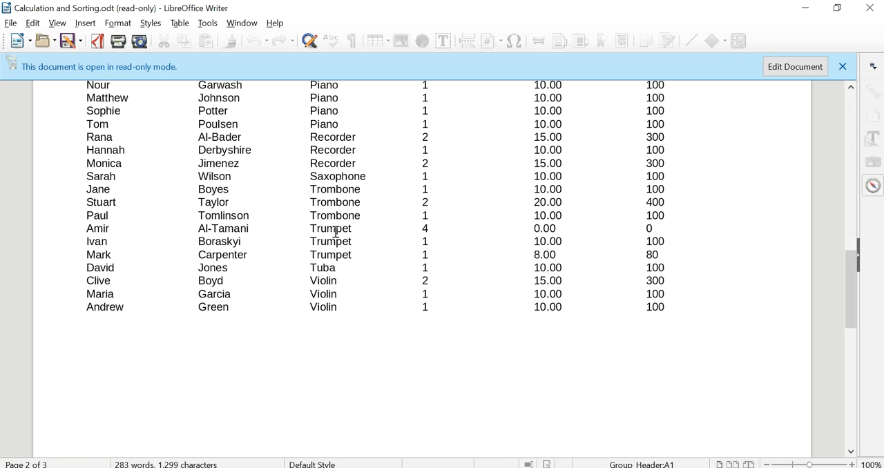
scroll(336, 232, down, 14)
scroll(363, 228, up, 8)
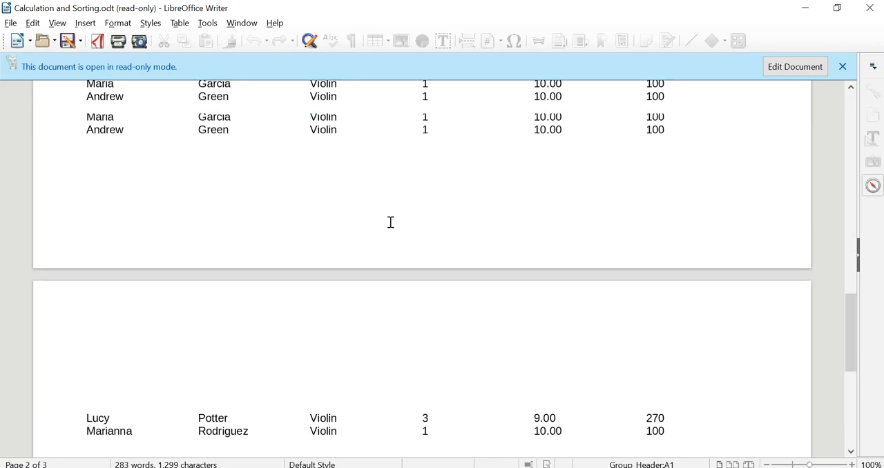
scroll(394, 220, up, 7)
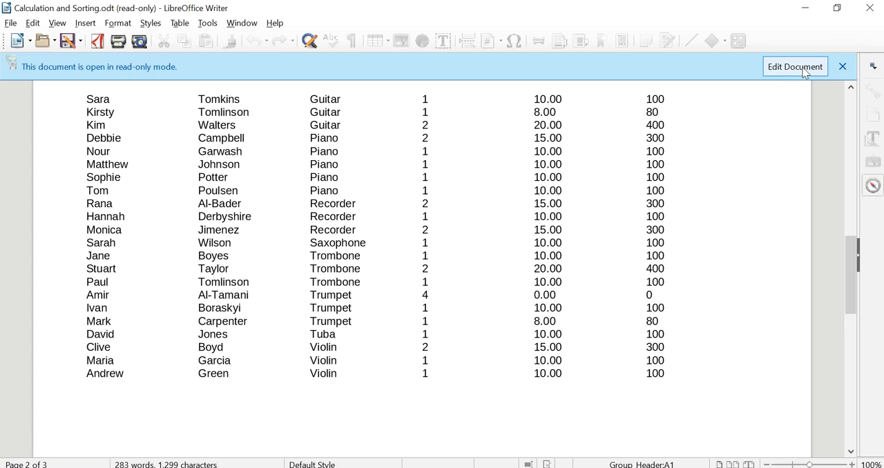
scroll(302, 191, down, 1)
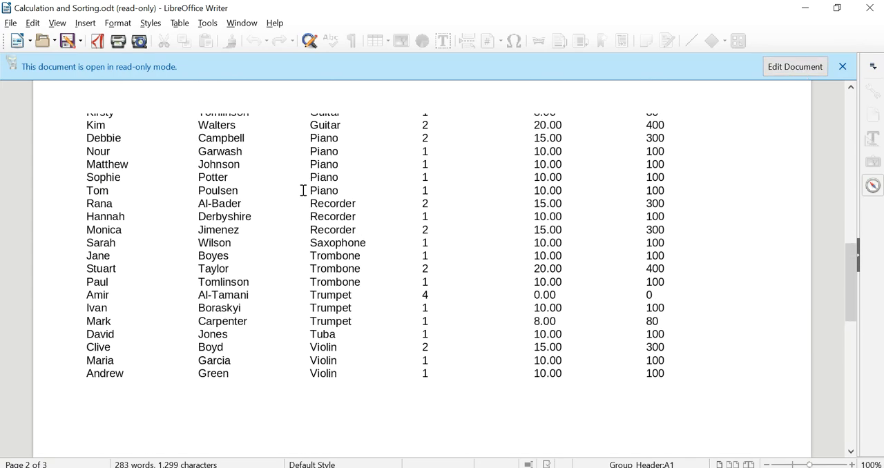
scroll(304, 191, up, 15)
scroll(316, 189, up, 1)
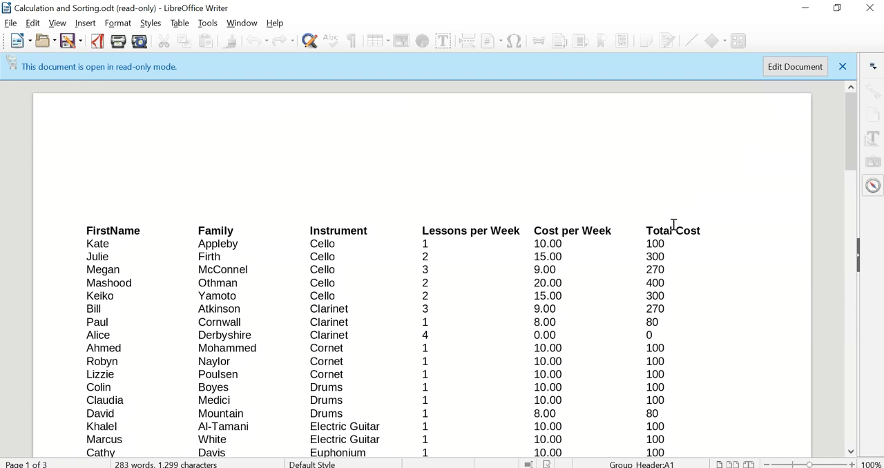
scroll(684, 207, down, 5)
scroll(566, 439, down, 2)
scroll(566, 439, down, 1)
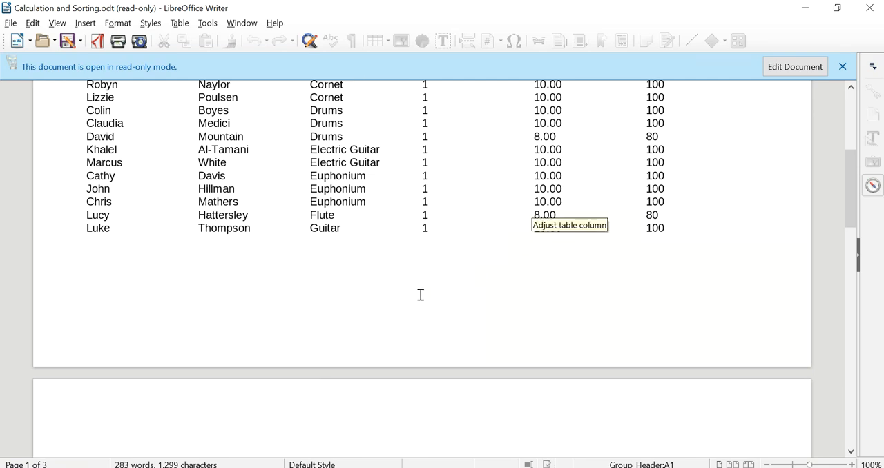
scroll(539, 308, down, 8)
scroll(540, 308, down, 4)
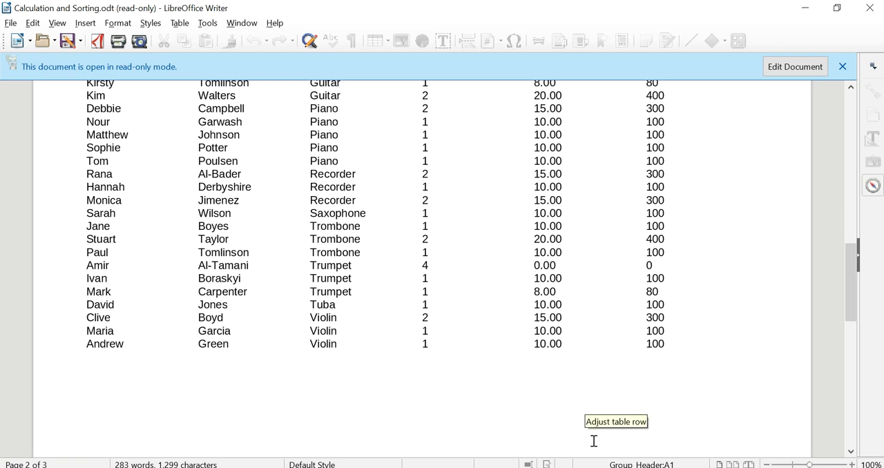
scroll(458, 384, down, 4)
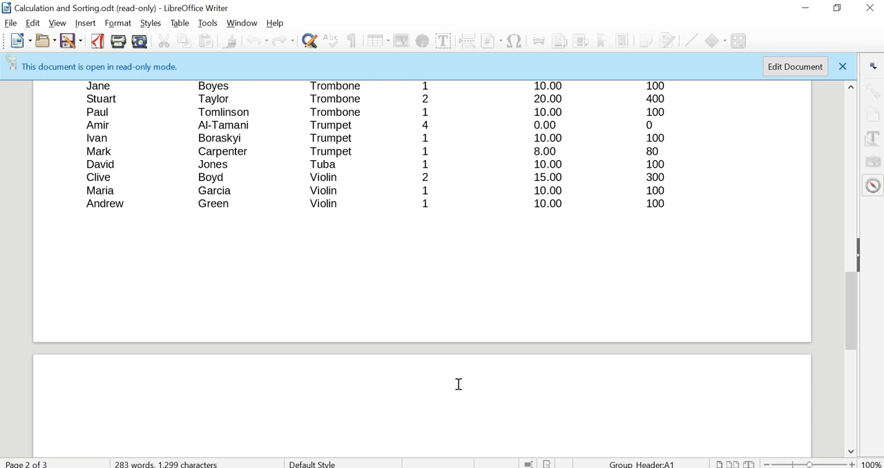
scroll(459, 385, down, 12)
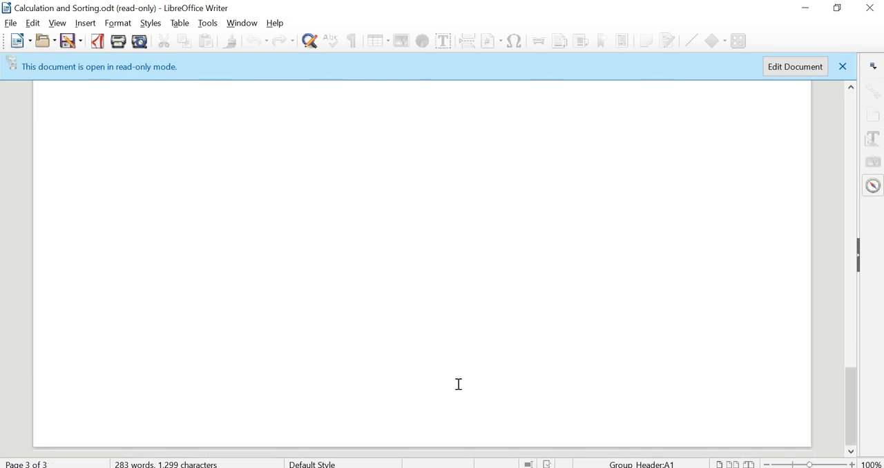
scroll(459, 385, up, 14)
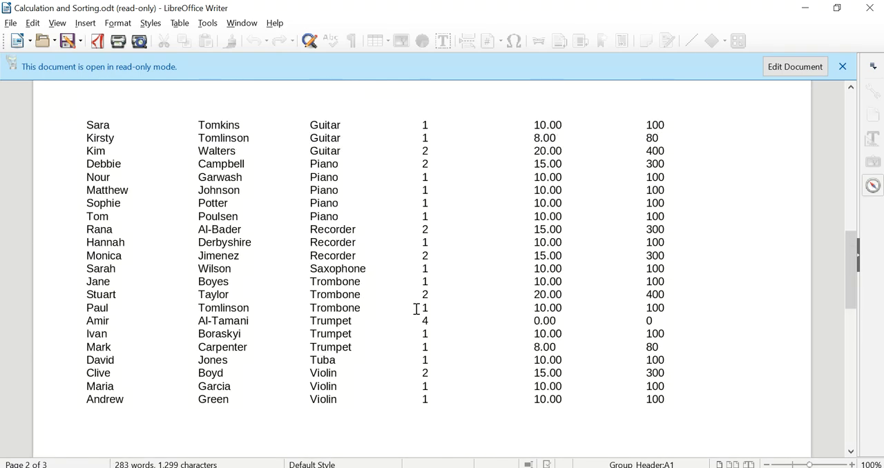
- Examine how the student rows continue across the page breaks of the report, and dismiss the video notification
scroll(363, 241, up, 11)
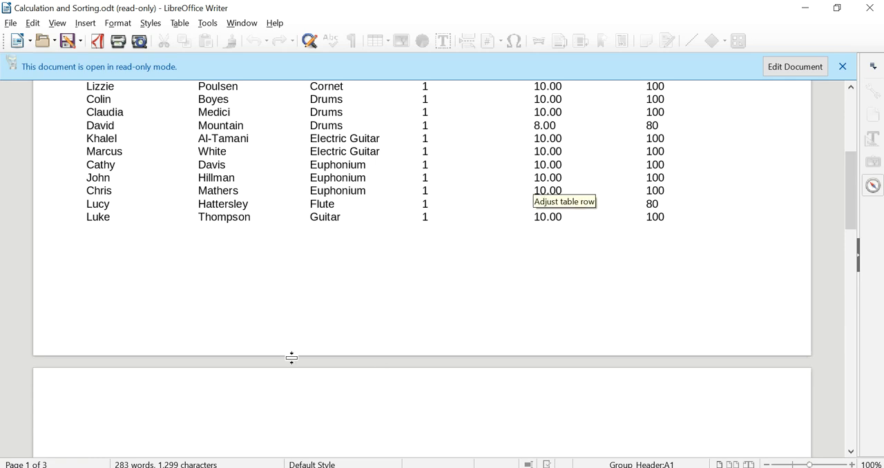
scroll(292, 358, up, 8)
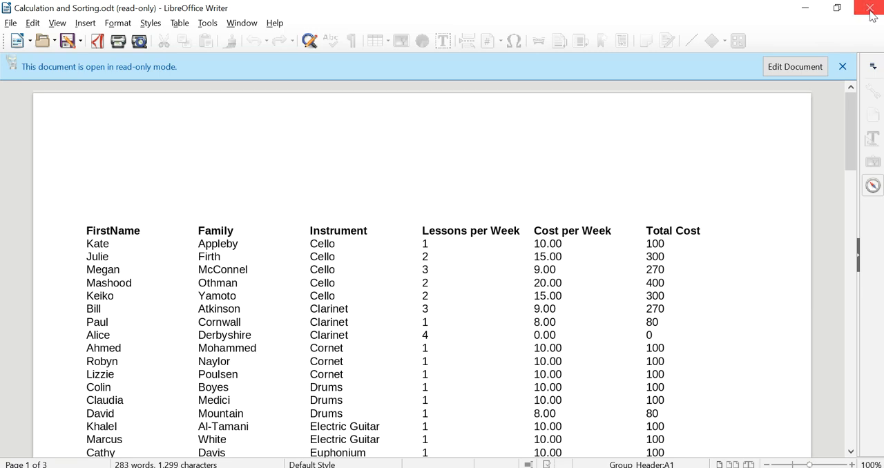
scroll(502, 367, down, 3)
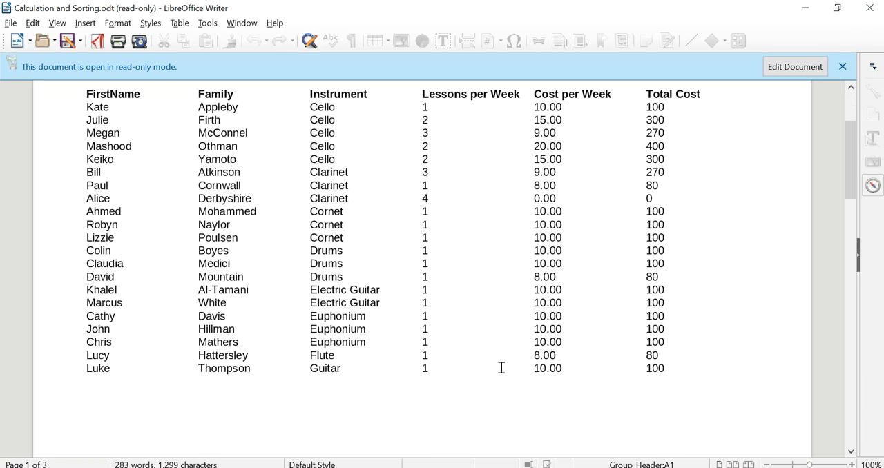
scroll(432, 276, down, 11)
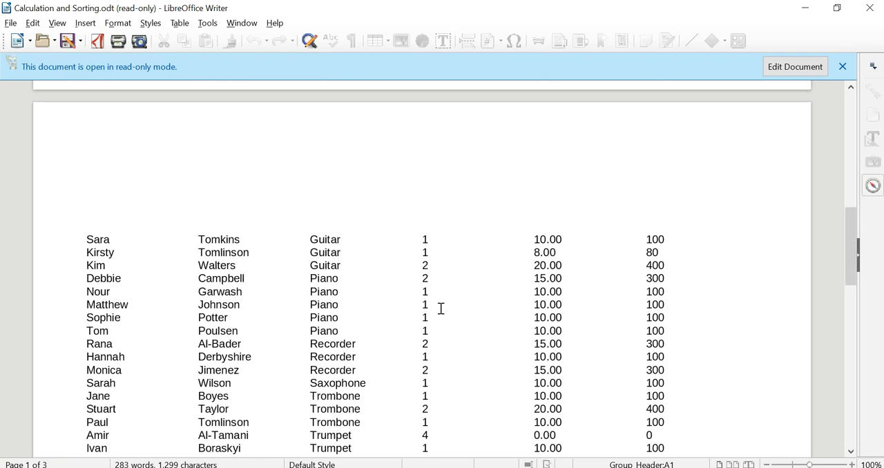
scroll(392, 326, down, 7)
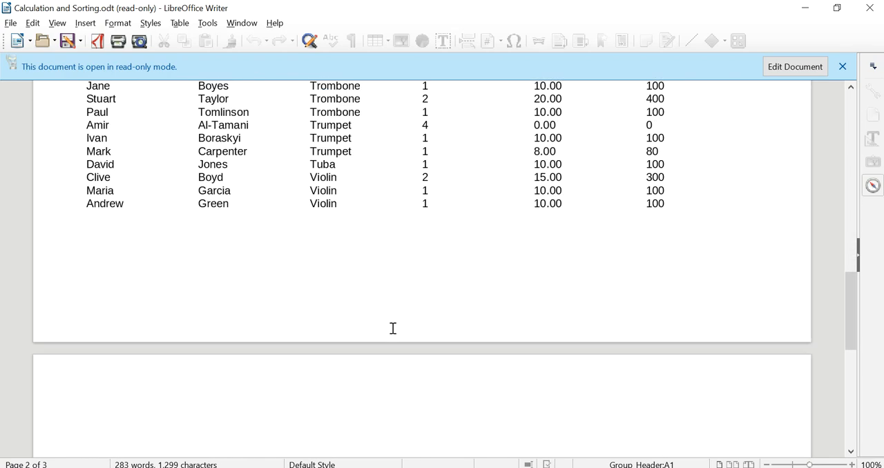
scroll(394, 327, down, 5)
scroll(398, 319, up, 6)
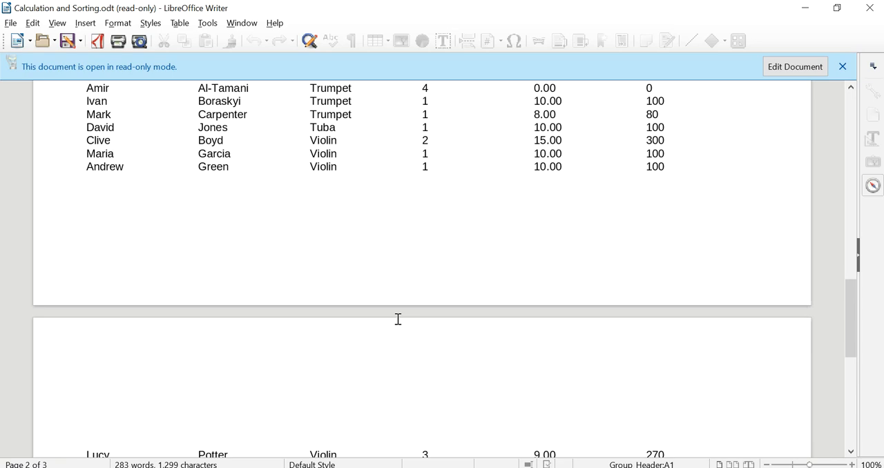
scroll(398, 319, down, 5)
scroll(228, 287, up, 10)
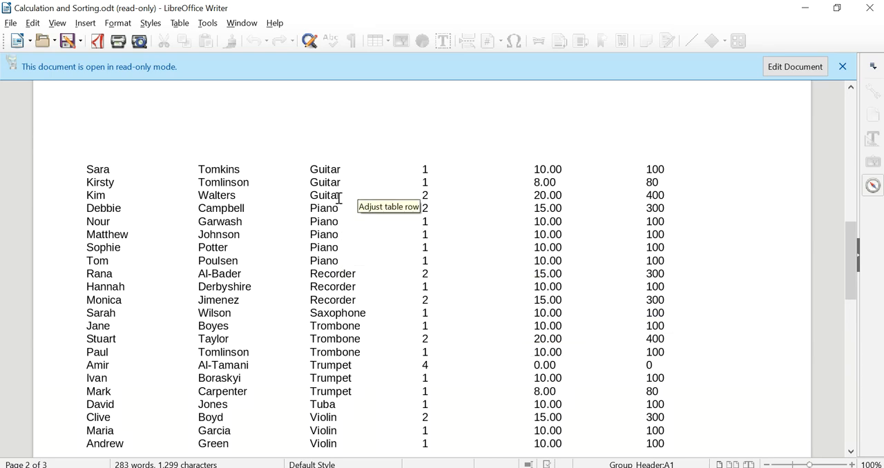
scroll(338, 364, up, 15)
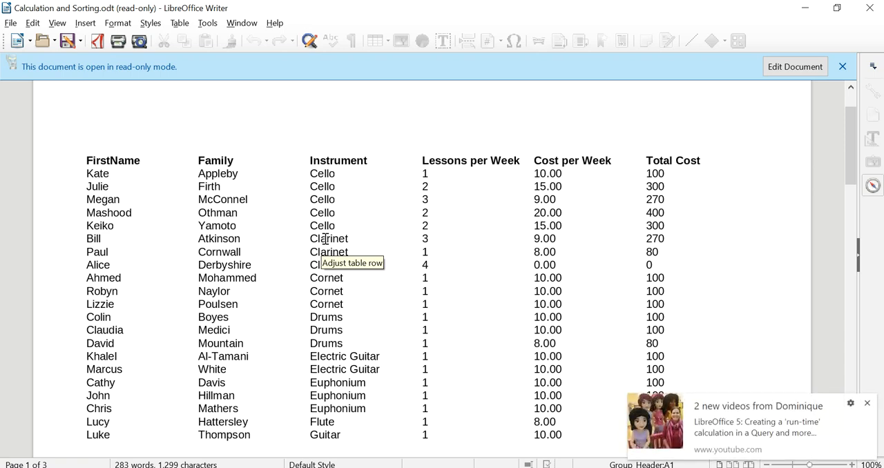
click(868, 404)
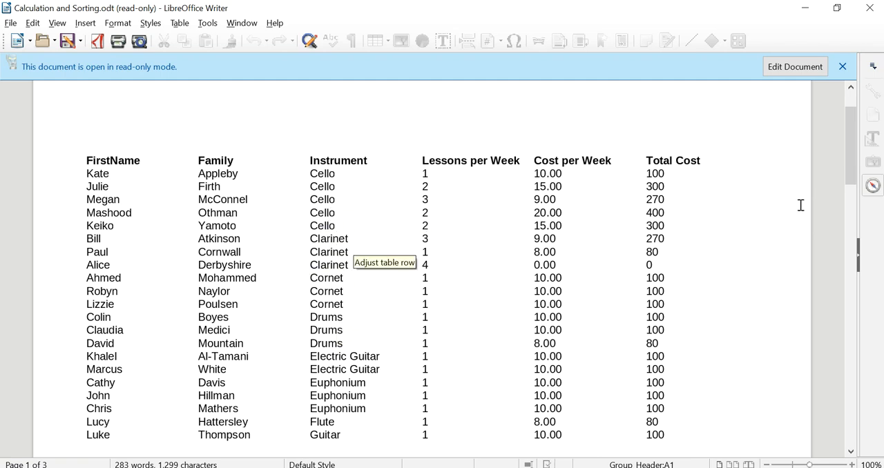
- Close the generated report and open the Calculation and Sorting report for editing in a maximized Report Builder window
click(868, 17)
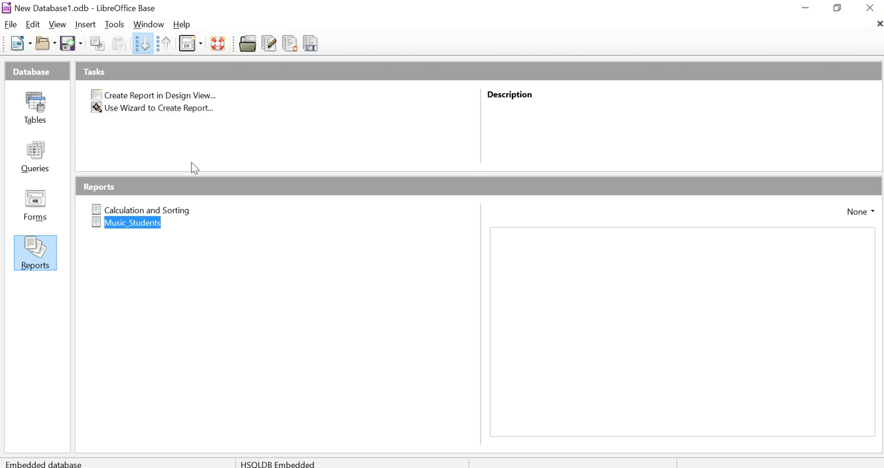
click(137, 213)
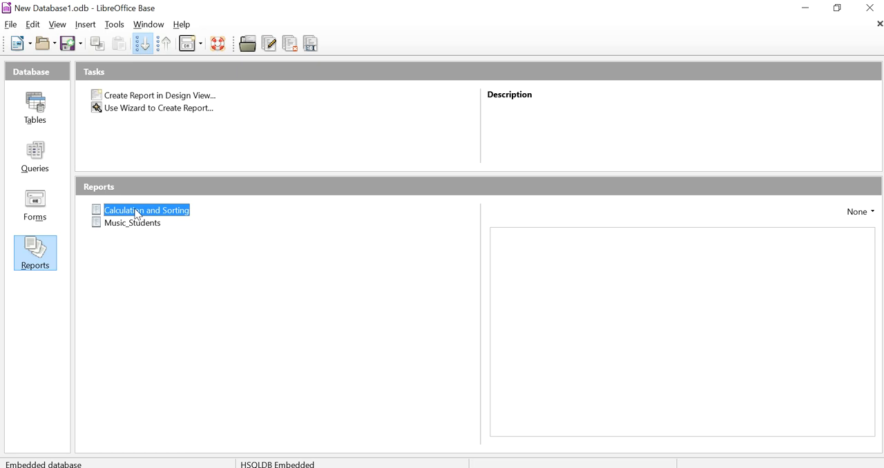
right_click(137, 213)
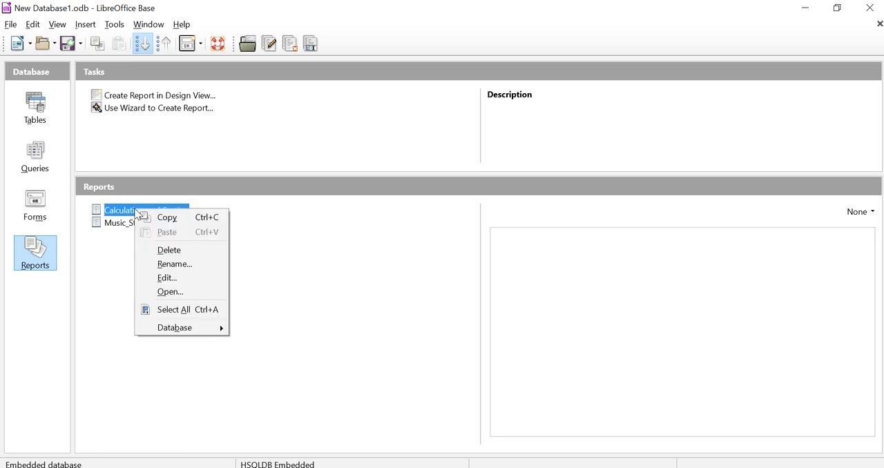
click(166, 278)
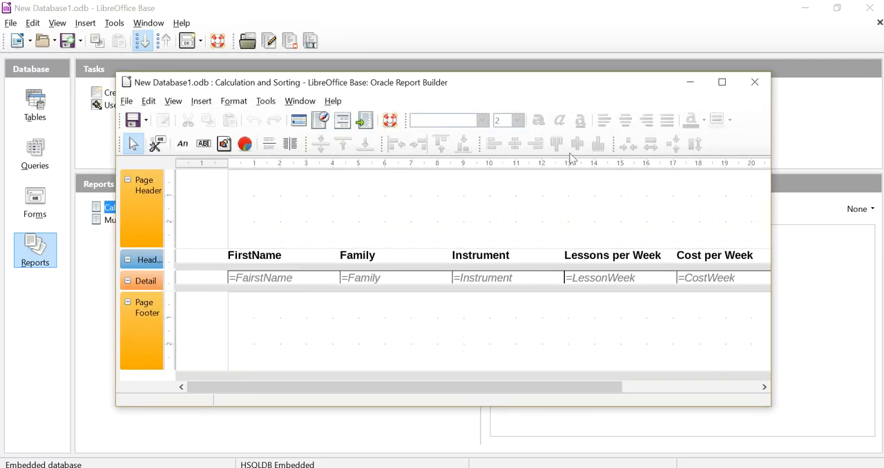
click(722, 83)
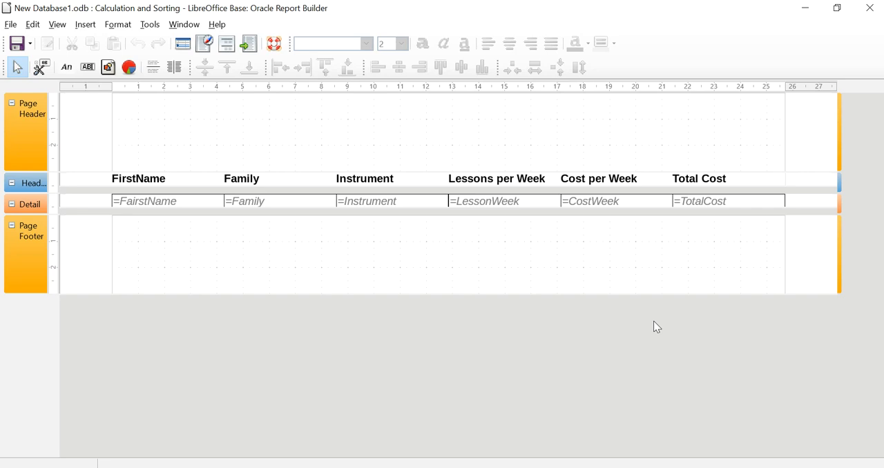
- Change the first two column heading labels to First Name and Family Name in the label properties
click(138, 181)
double_click(138, 181)
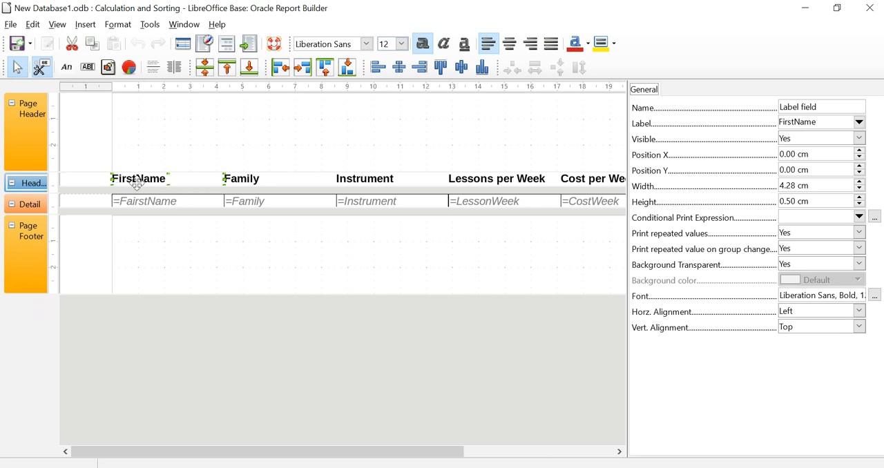
click(38, 76)
click(40, 75)
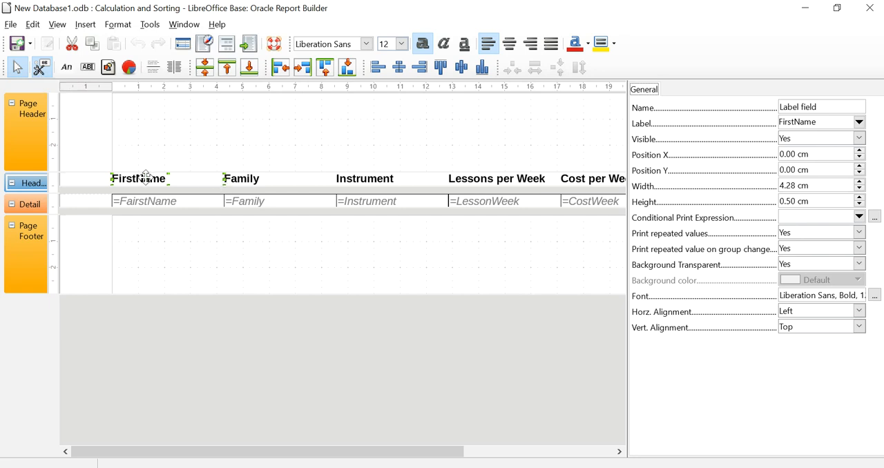
click(794, 120)
click(274, 179)
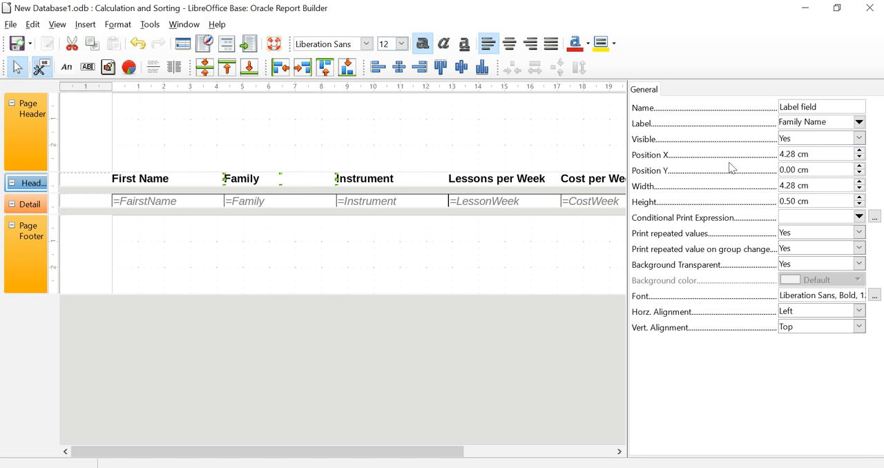
click(421, 177)
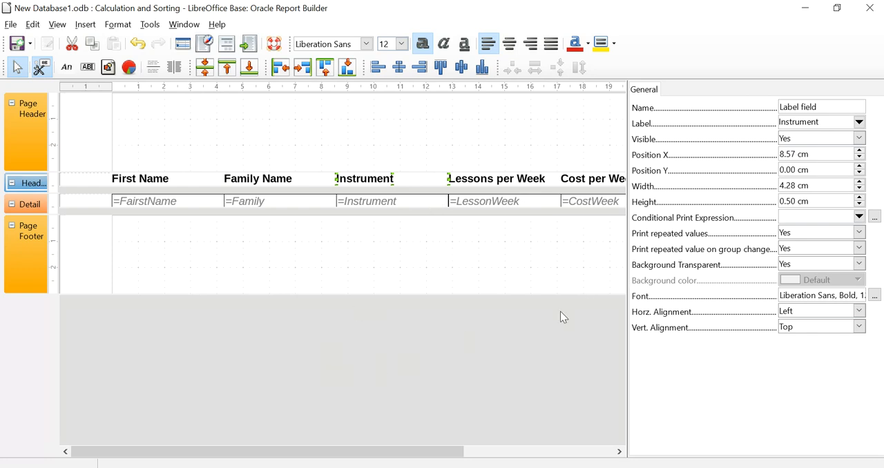
- Open the number formatting of the CostWeek field in the Detail section and choose the Currency category
click(618, 451)
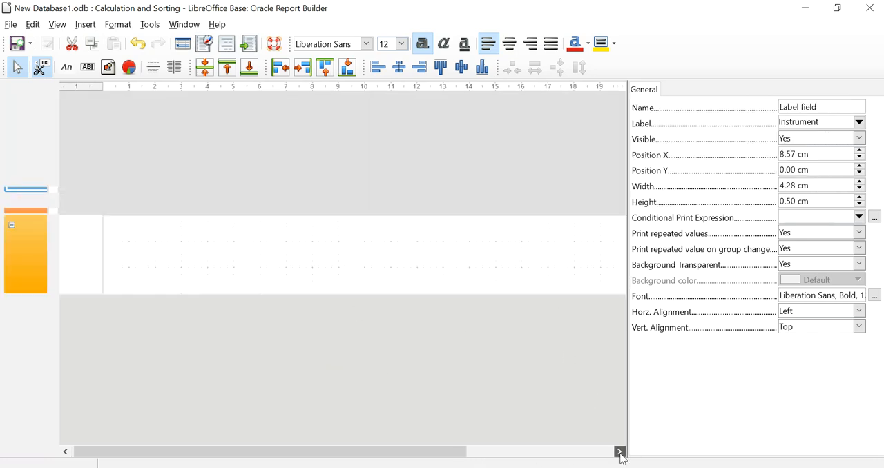
click(588, 201)
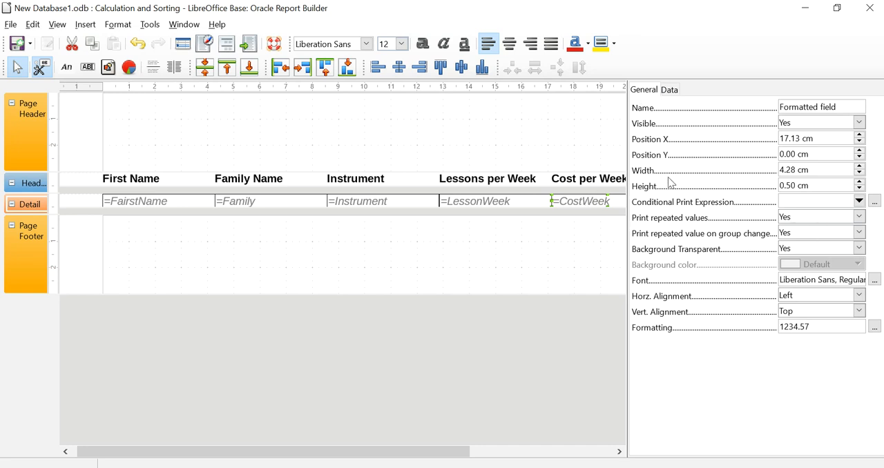
click(667, 91)
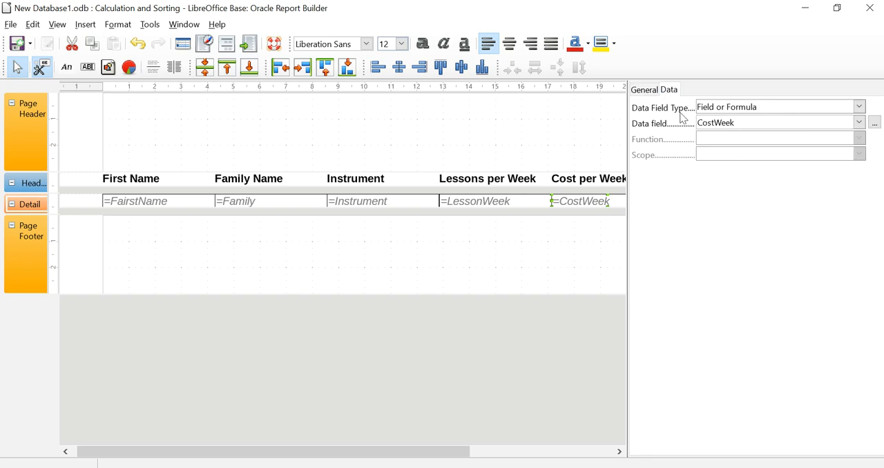
click(649, 89)
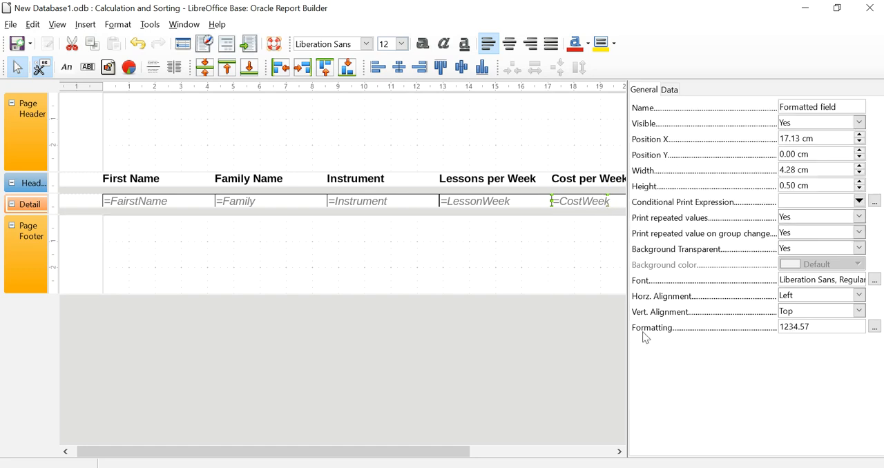
click(875, 326)
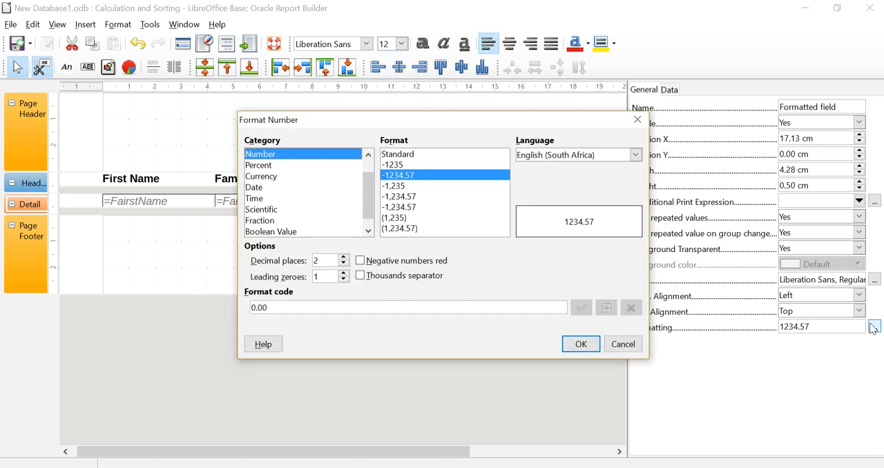
click(264, 177)
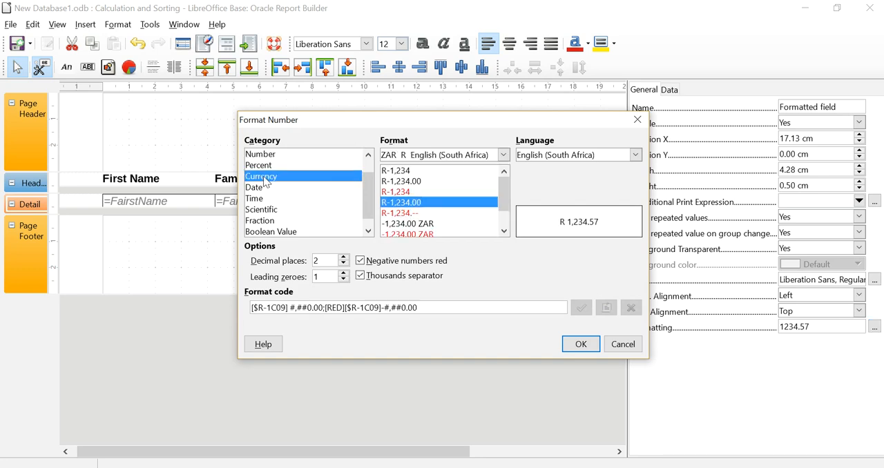
- Choose USD $ English (USA) as the currency and apply the format to the CostWeek field
click(504, 155)
scroll(481, 228, down, 5)
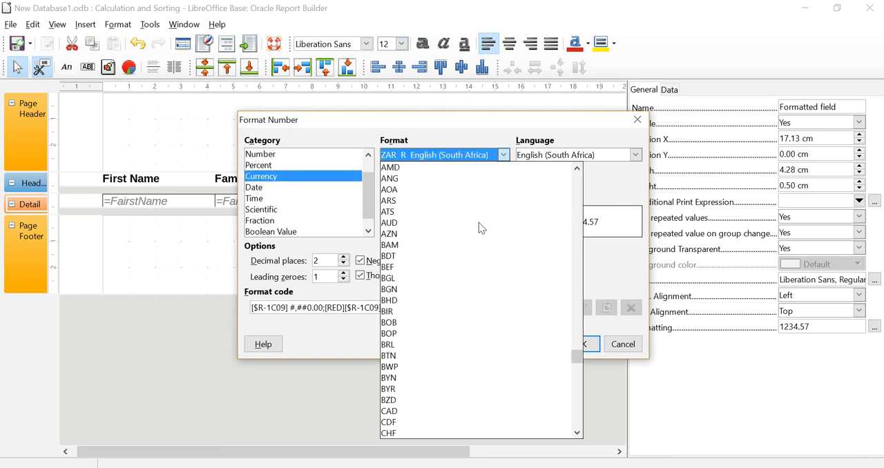
scroll(478, 223, up, 20)
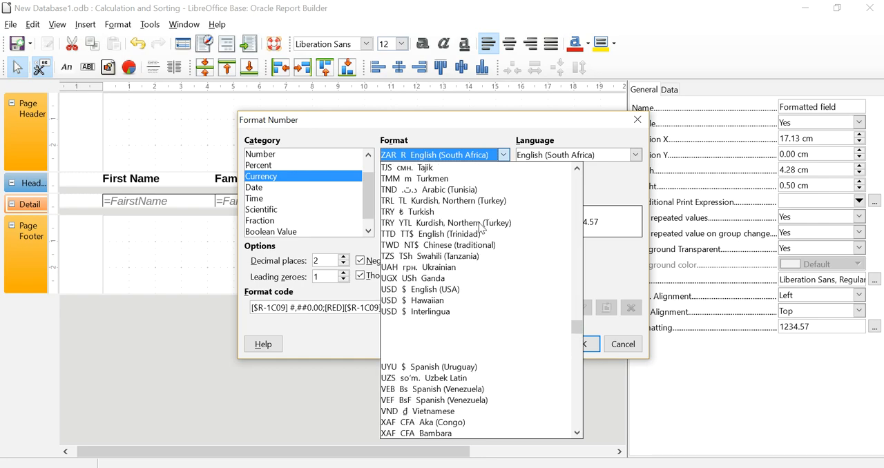
scroll(481, 228, up, 20)
scroll(482, 227, up, 20)
scroll(482, 228, up, 18)
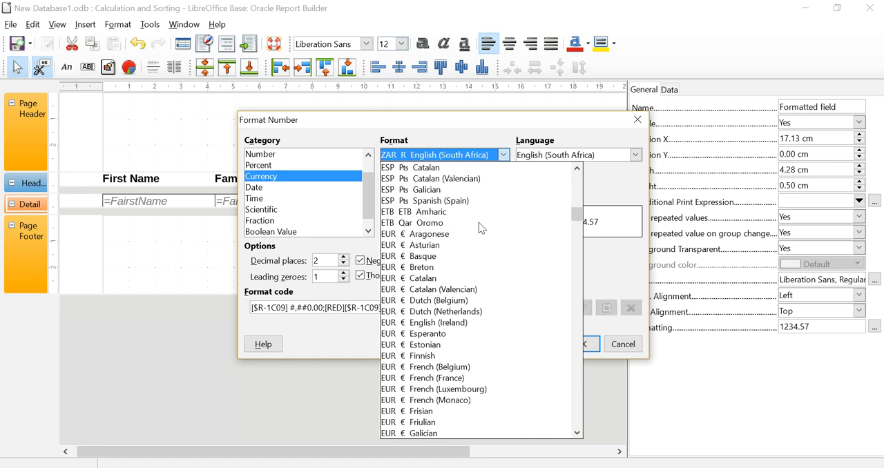
scroll(459, 247, down, 2)
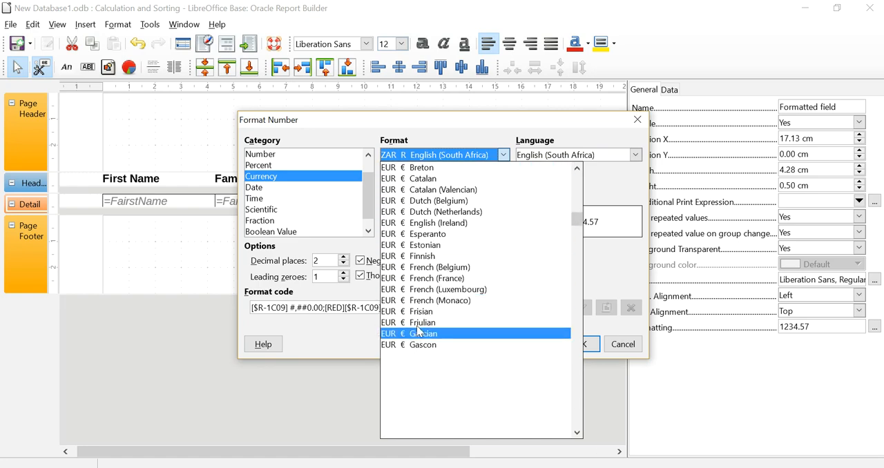
scroll(492, 219, up, 20)
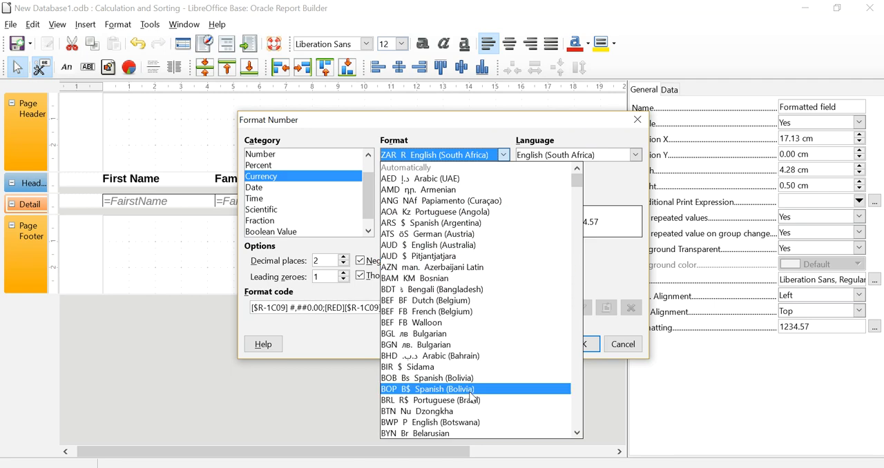
scroll(475, 395, down, 6)
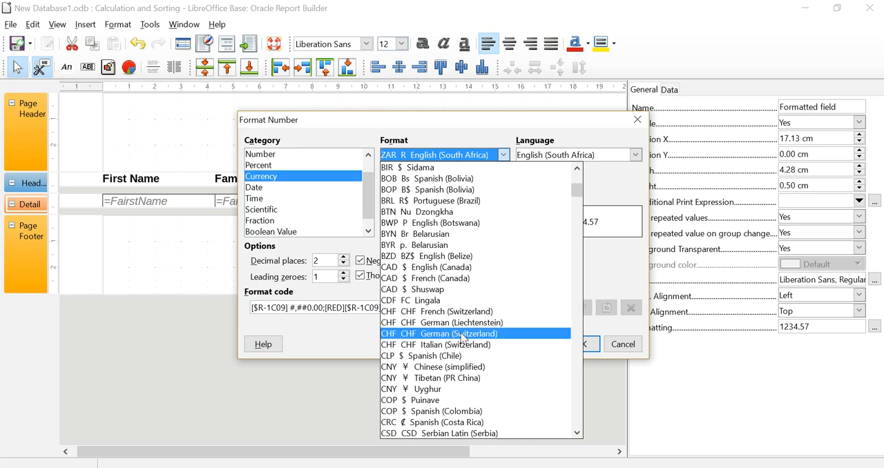
scroll(464, 337, down, 3)
scroll(460, 332, up, 9)
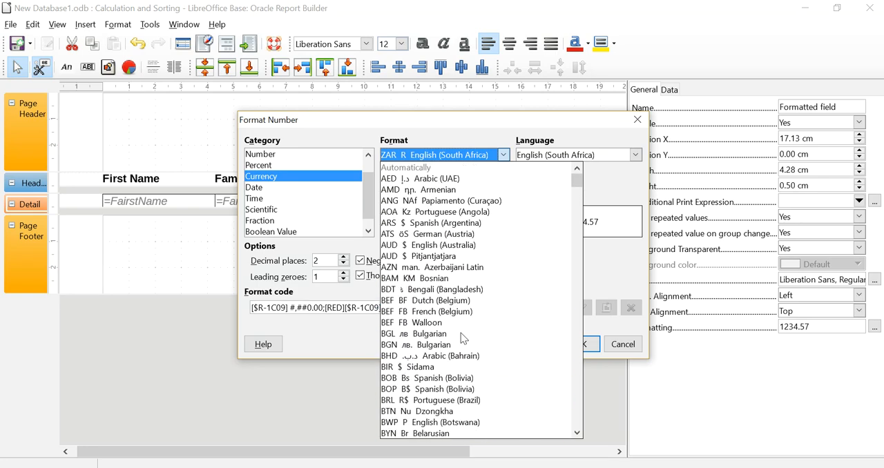
scroll(461, 333, down, 20)
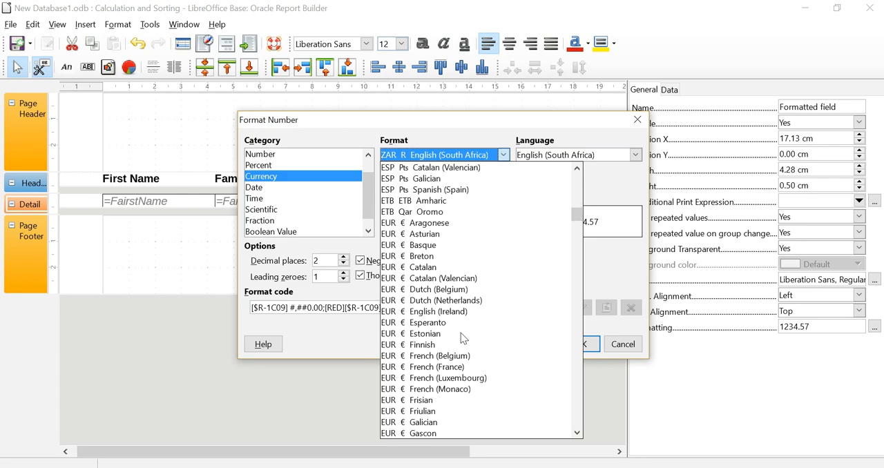
scroll(460, 333, down, 20)
scroll(464, 339, down, 20)
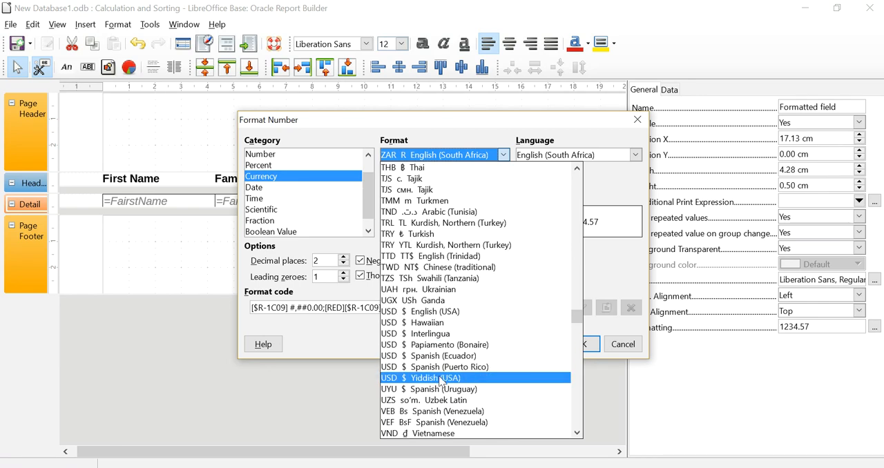
click(434, 311)
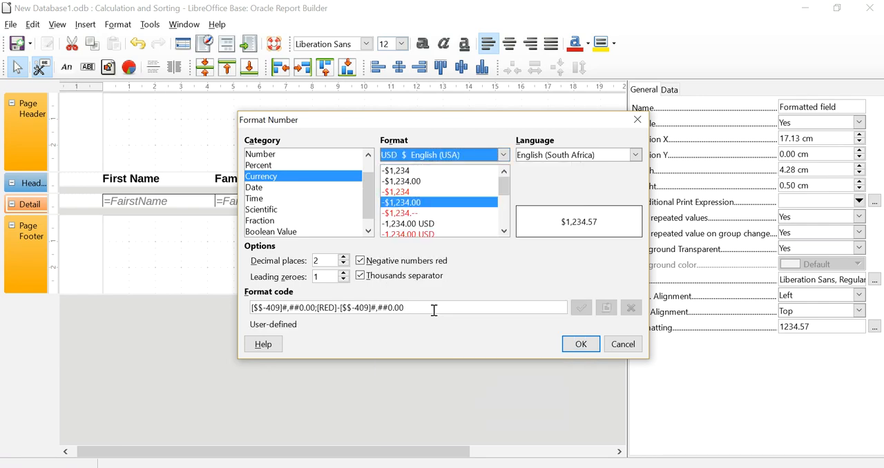
click(585, 343)
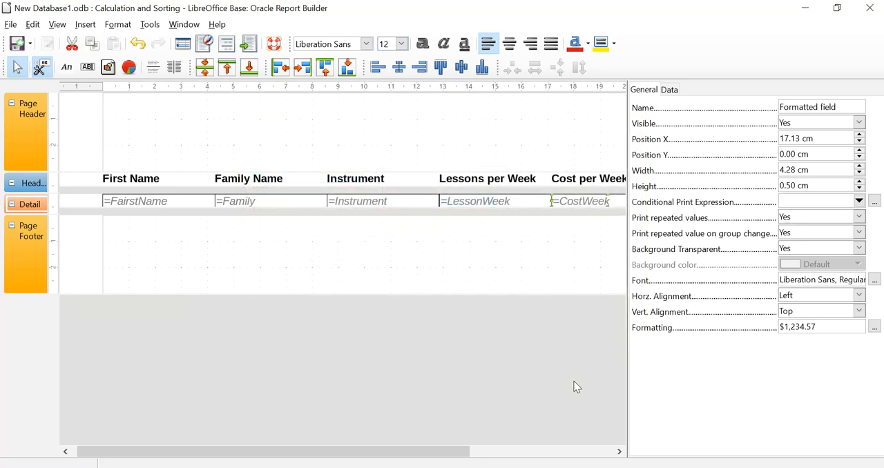
- Execute the report to check the CostWeek currency format and close the generated document
click(250, 46)
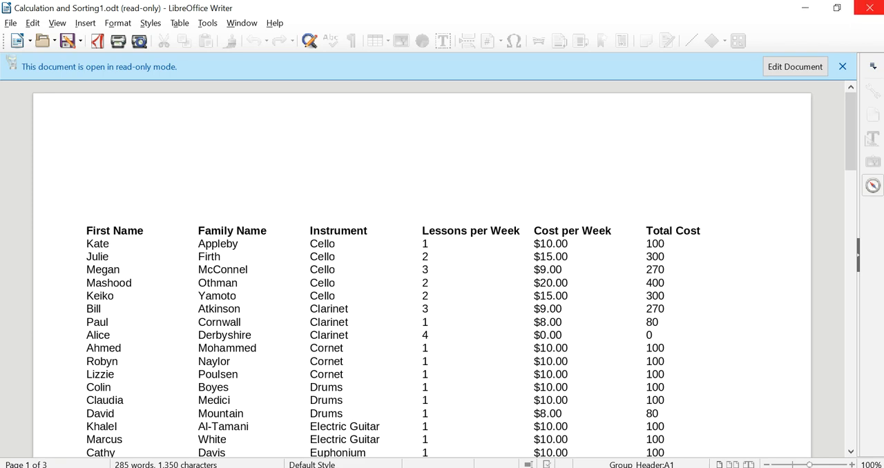
click(870, 8)
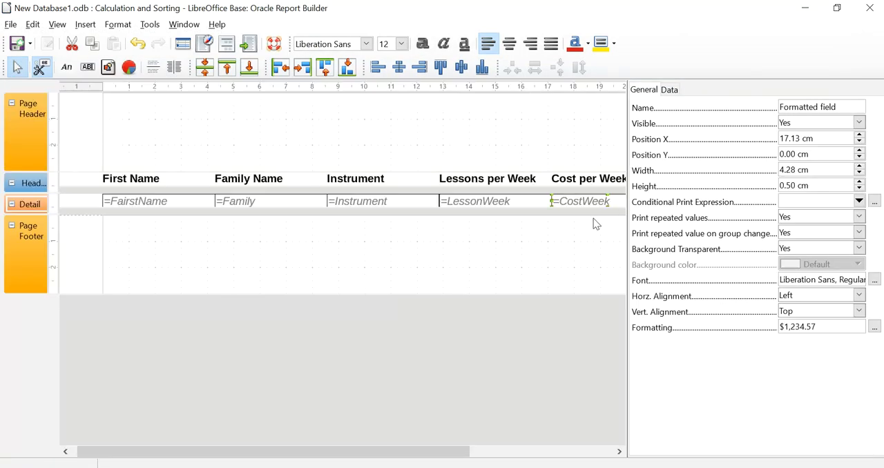
- Format the TotalCost field in the Detail section as Currency using USD $ English (USA)
drag(448, 452, 594, 454)
click(523, 200)
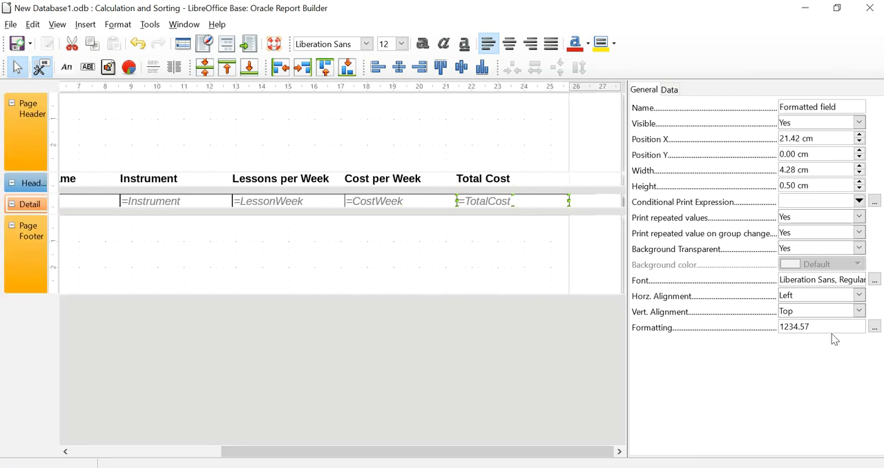
click(874, 327)
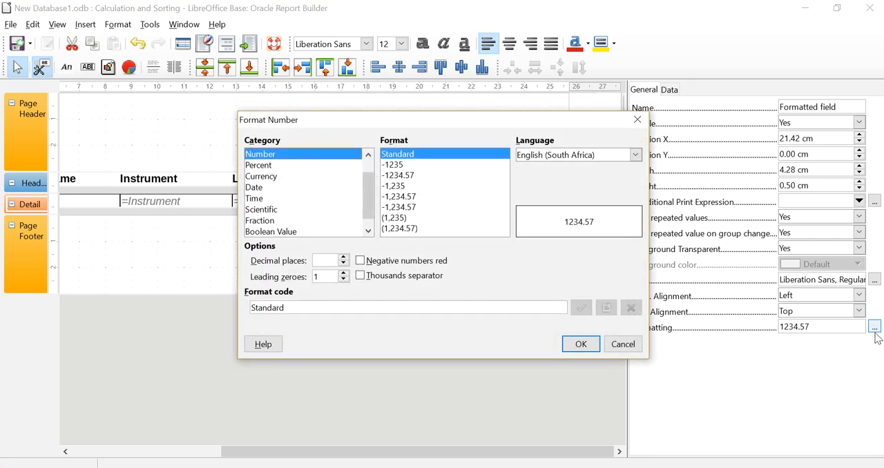
click(289, 176)
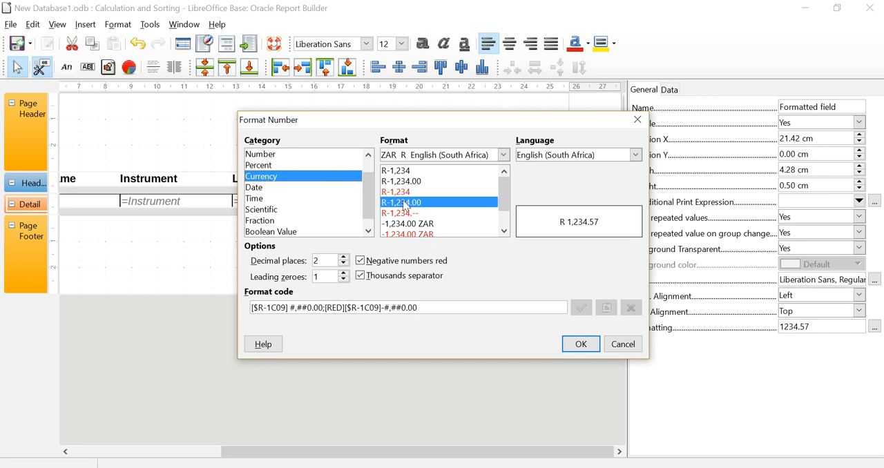
click(502, 155)
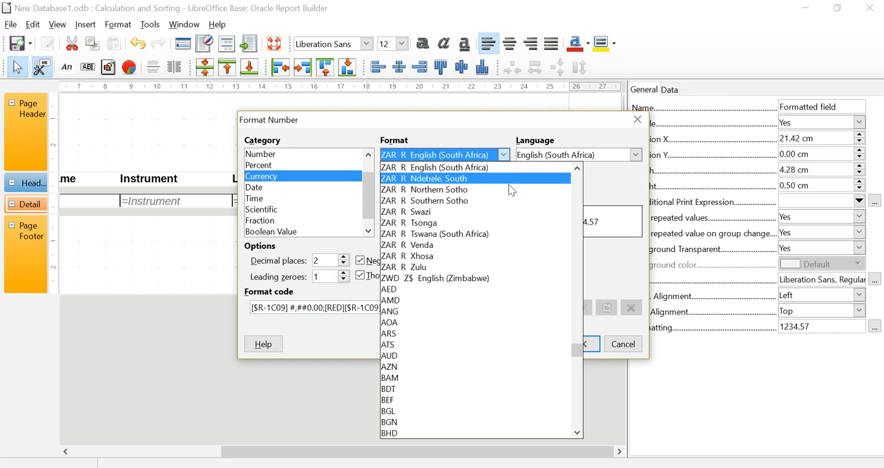
drag(574, 359, 576, 324)
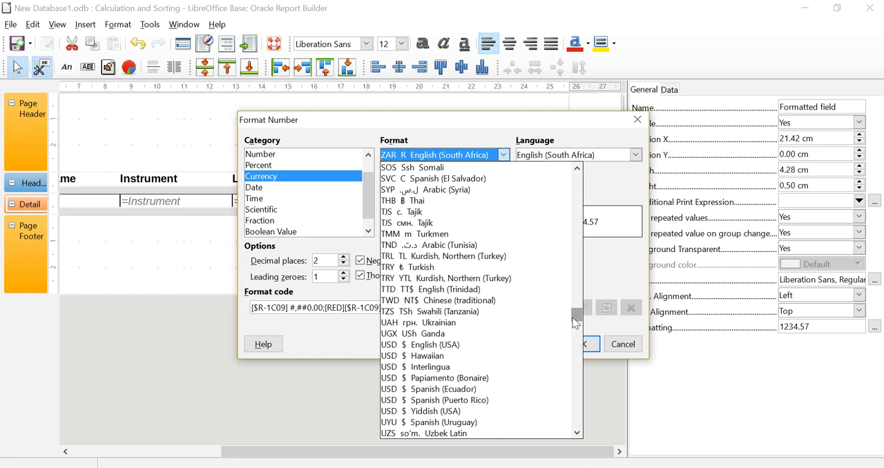
click(478, 345)
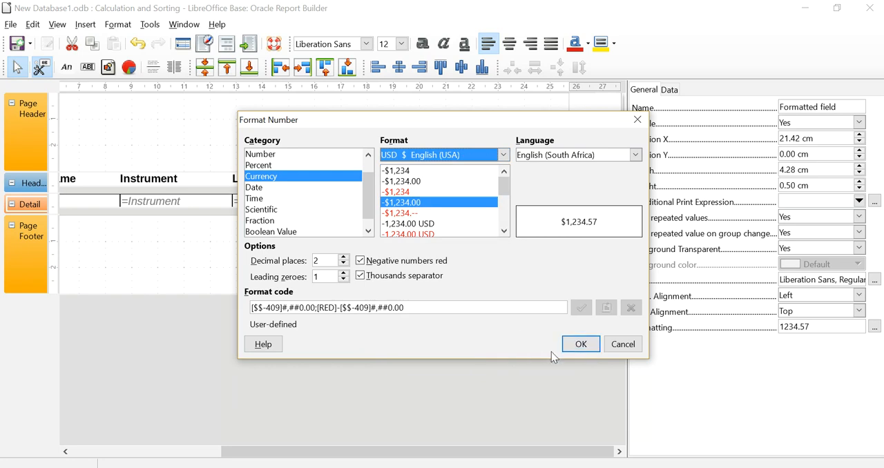
click(578, 345)
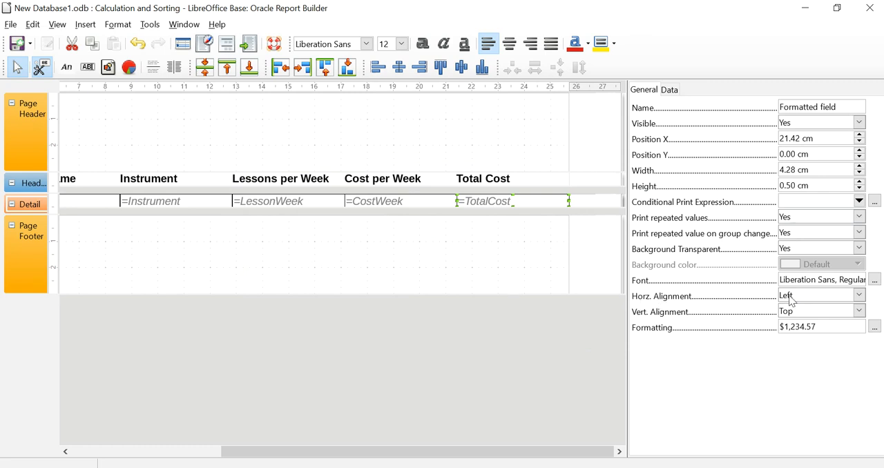
- Set the horizontal alignment of the TotalCost and CostWeek fields in the Detail section to Right
click(859, 295)
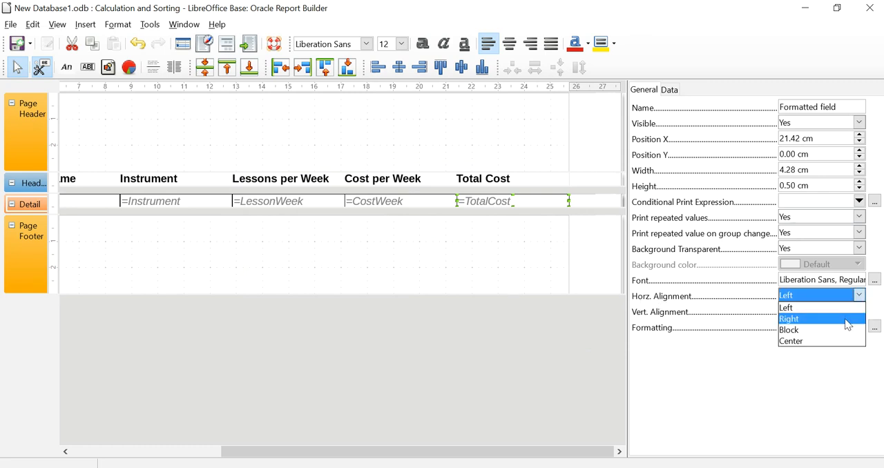
click(851, 318)
click(411, 198)
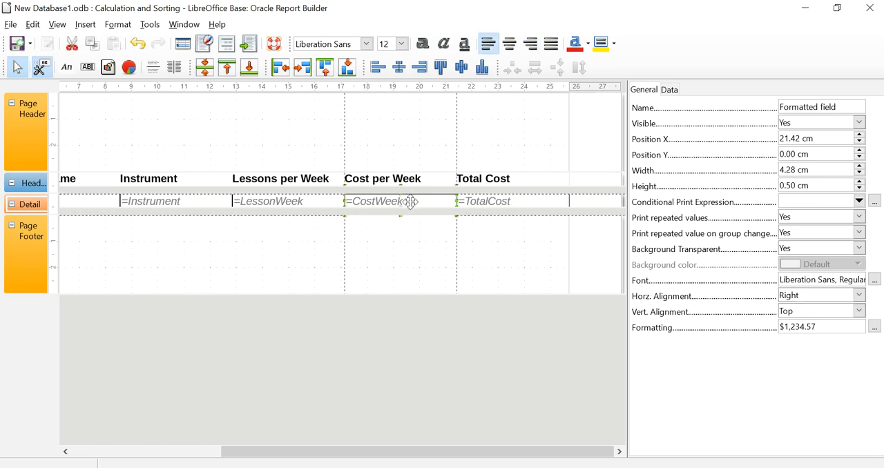
click(859, 296)
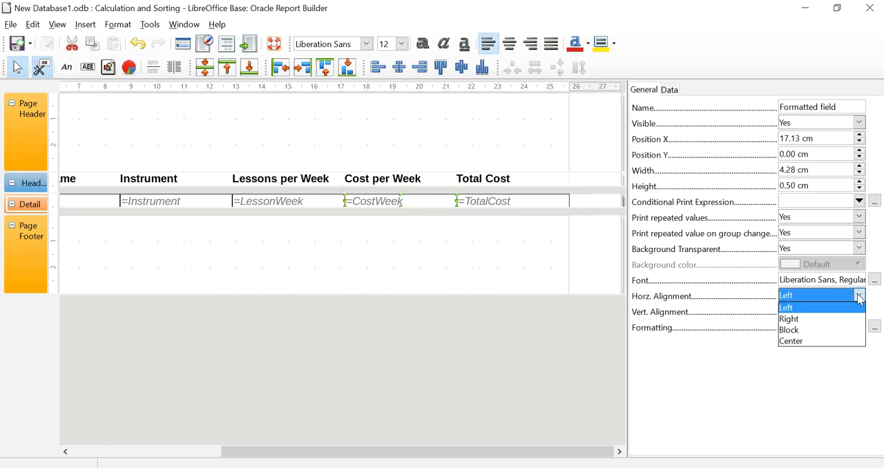
click(851, 318)
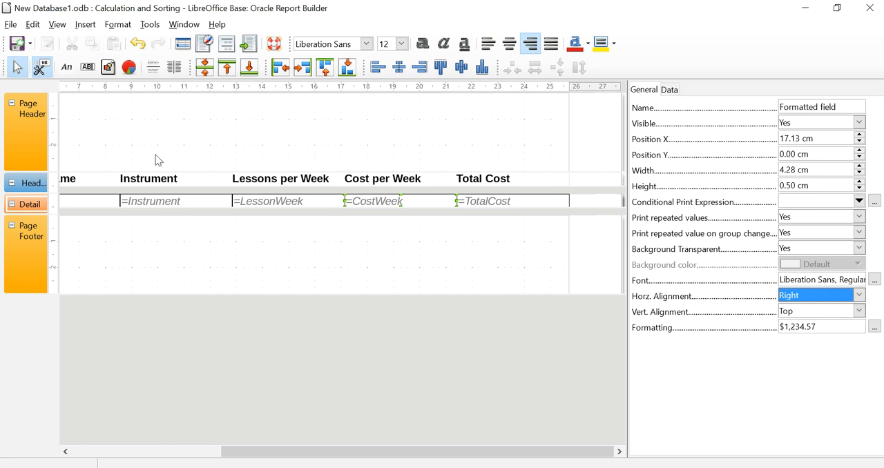
- Save the report design, execute the report to review the right-aligned currency columns, and close the generated document
click(15, 49)
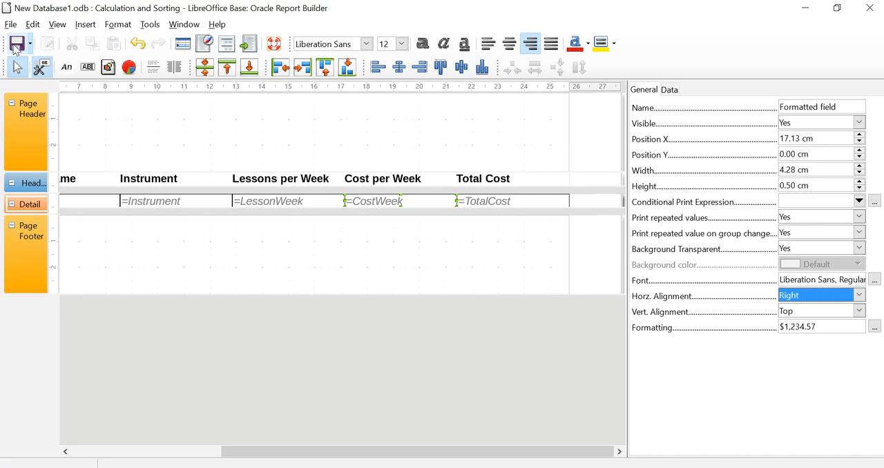
click(247, 52)
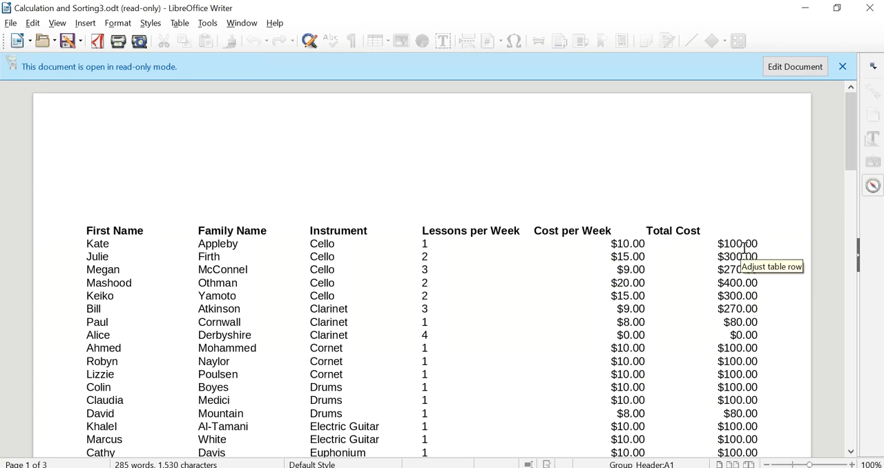
scroll(738, 359, down, 5)
scroll(738, 369, up, 4)
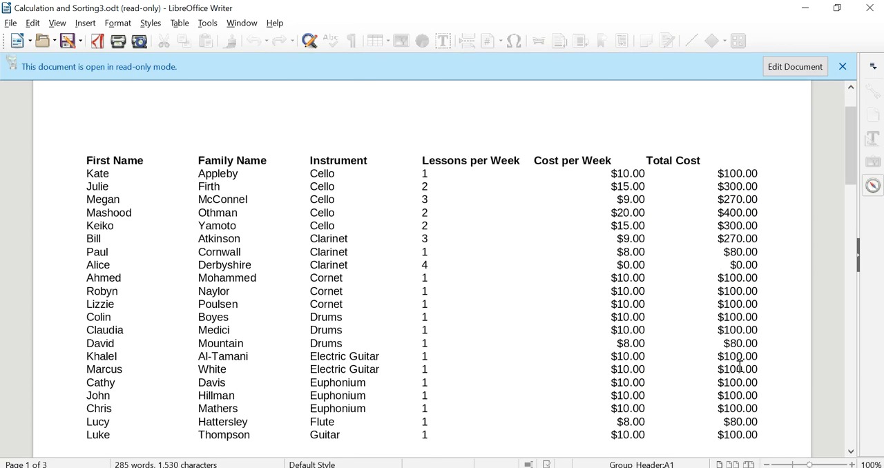
scroll(739, 366, up, 1)
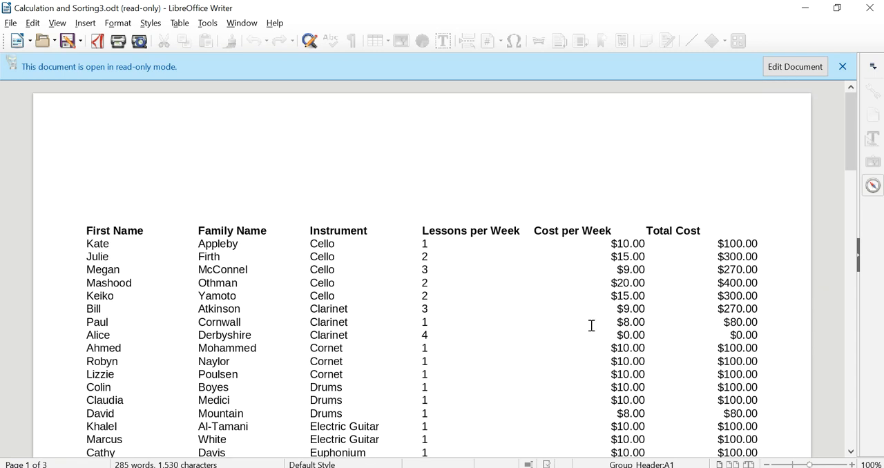
click(870, 8)
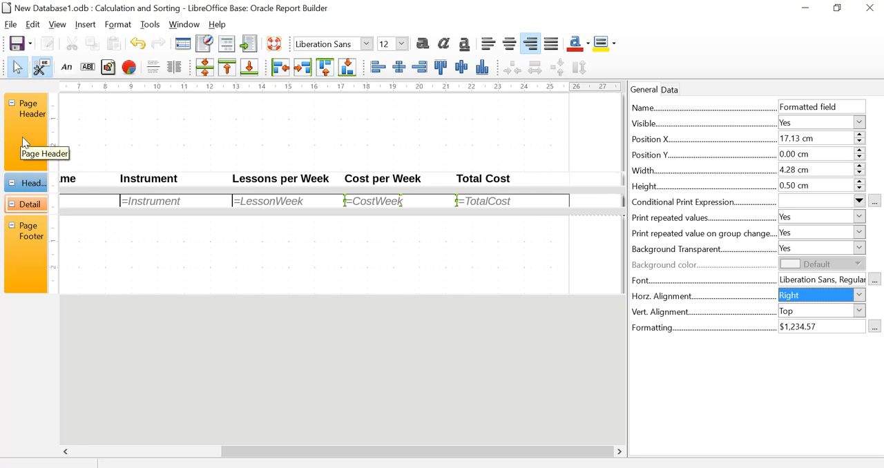
- Set the height of the Page Header section to 2.50 cm
click(24, 256)
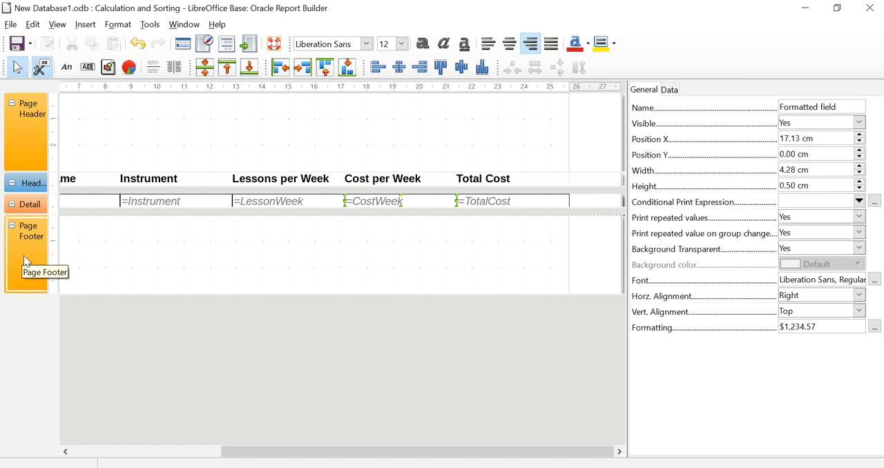
click(20, 142)
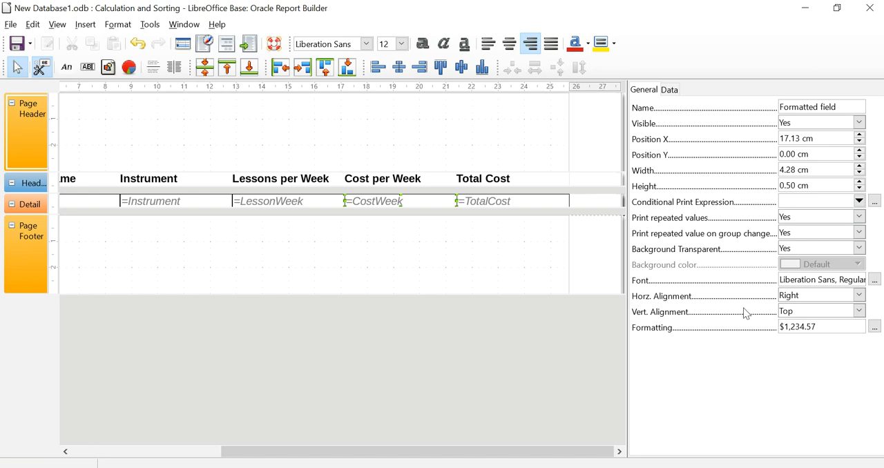
click(73, 255)
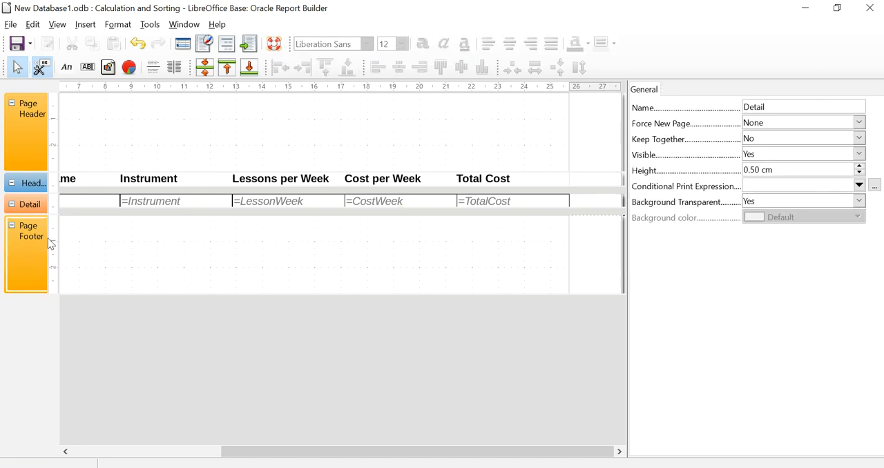
click(39, 118)
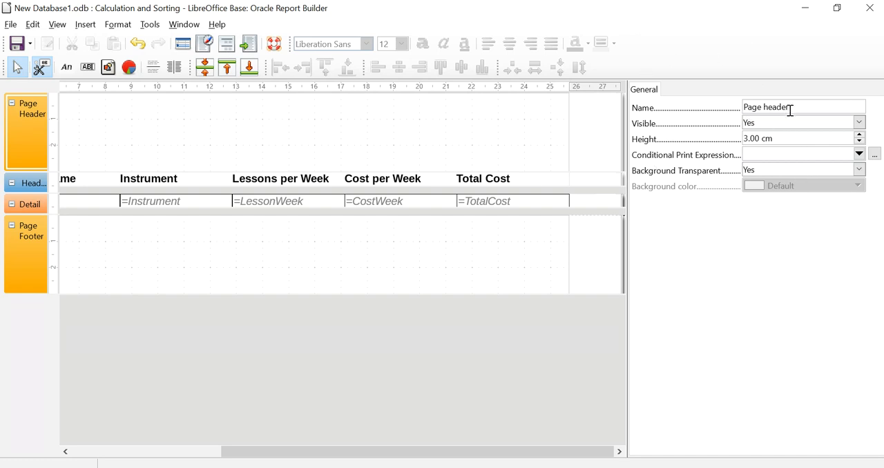
click(860, 142)
click(860, 142)
click(860, 142)
click(861, 142)
click(860, 142)
click(860, 142)
drag(779, 138, 704, 140)
text(2)
click(778, 153)
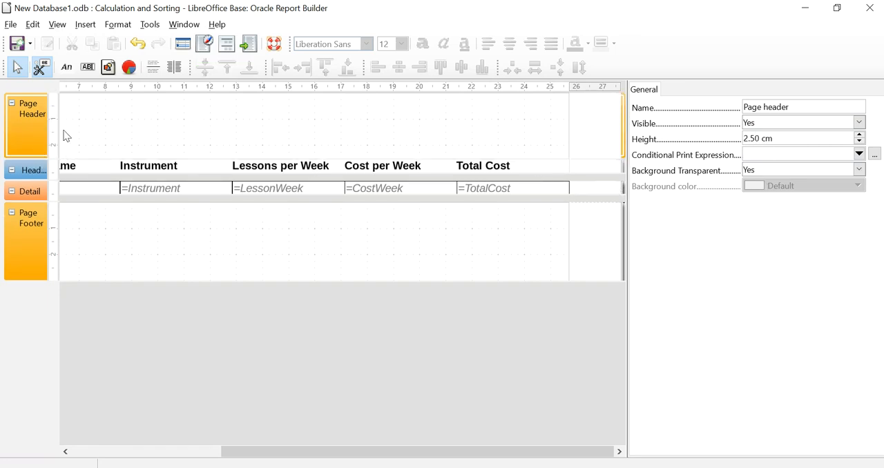
- Examine the properties of the Instrument field and of the page header, page footer, group header and Detail sections
click(138, 185)
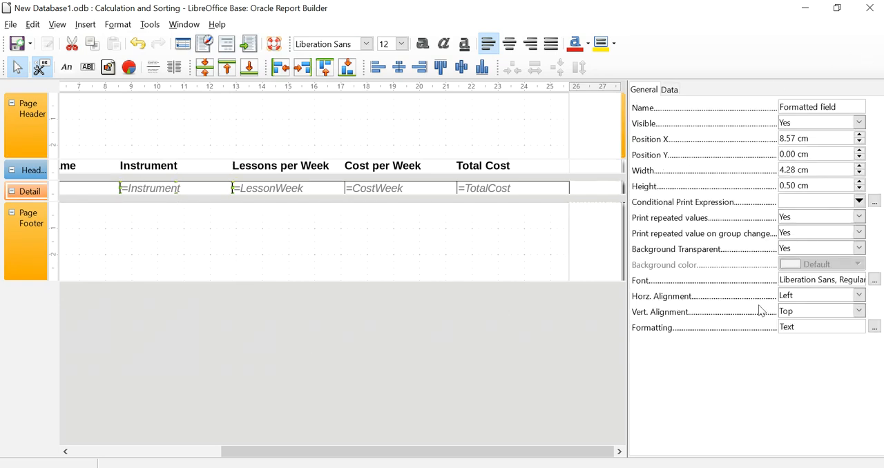
click(242, 274)
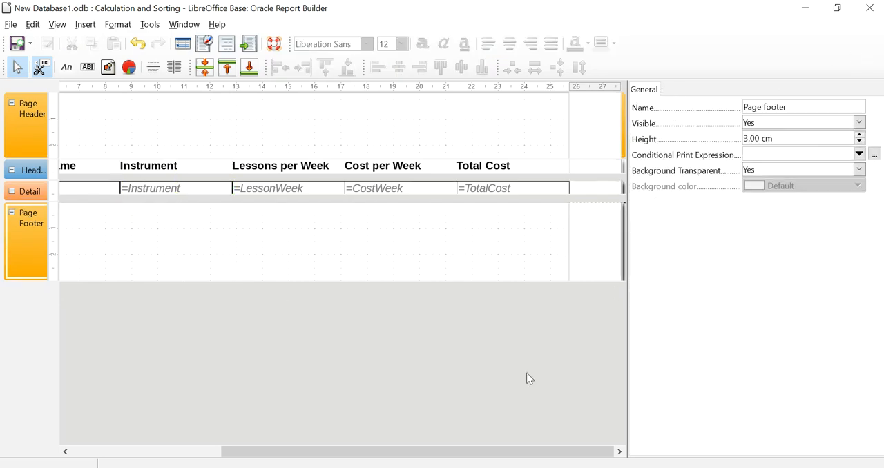
click(34, 124)
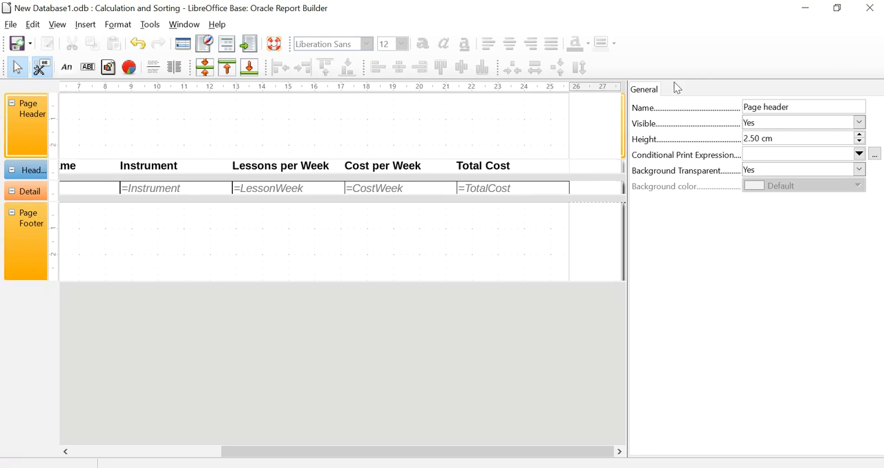
click(13, 226)
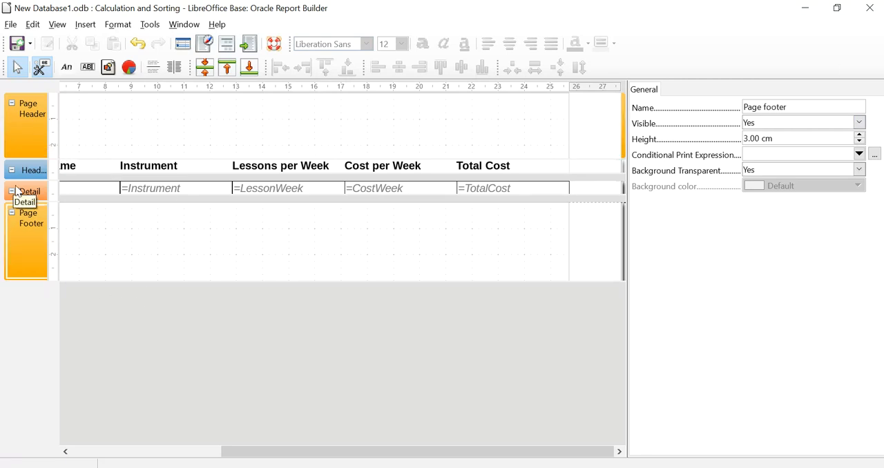
click(20, 194)
click(28, 170)
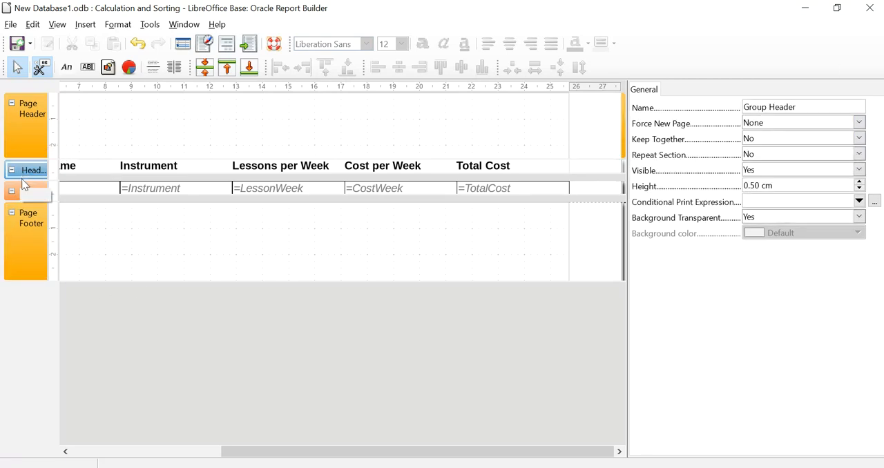
click(26, 194)
- Shrink the Page Footer section to a height of about 2.28 cm by moving its lower boundary
click(27, 221)
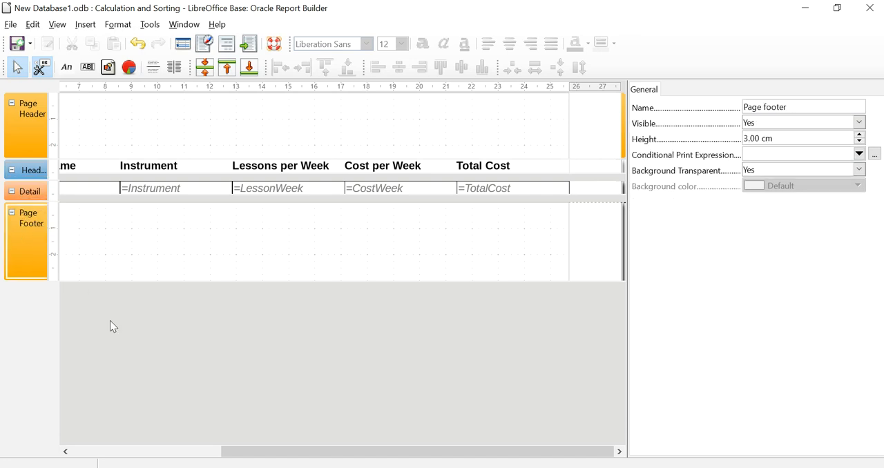
drag(119, 282, 128, 256)
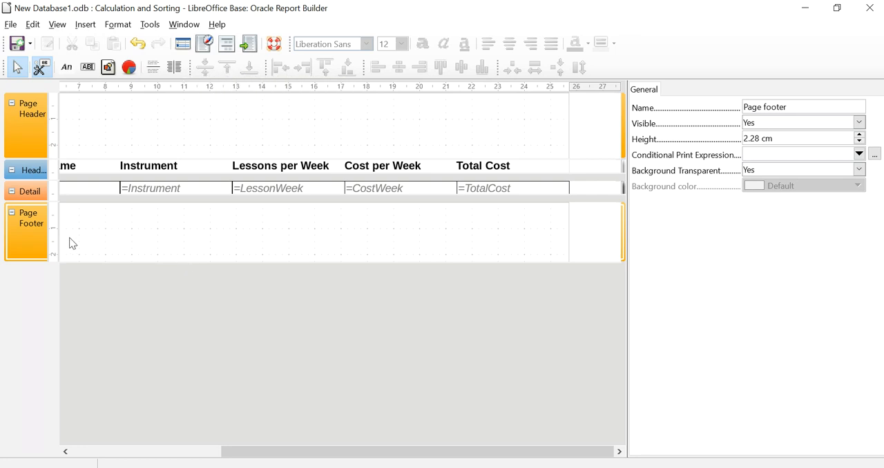
- Hide the properties pane and draw a label field about 6.50 cm wide and 1.00 cm high in the Page Footer below the FairstName field
drag(250, 452, 98, 451)
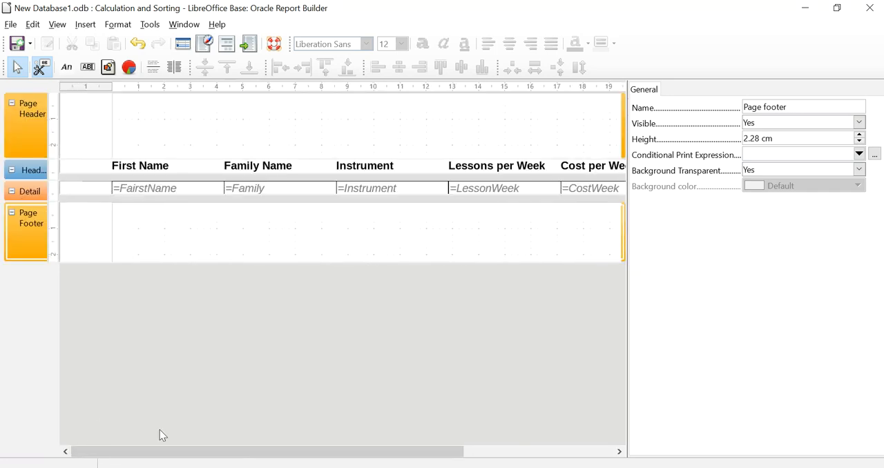
click(41, 68)
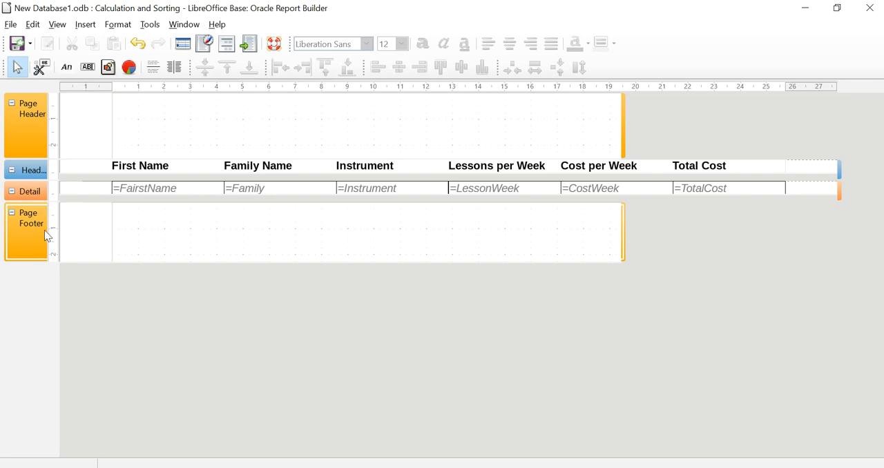
click(66, 67)
drag(117, 223, 283, 239)
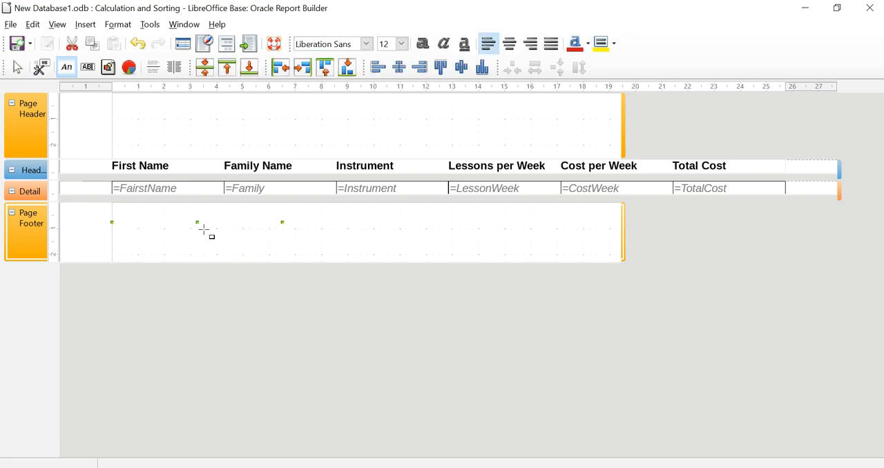
drag(198, 223, 197, 247)
- Open the properties of the Page Footer label and try to set its text to "My Name; Cand No; Centr"
double_click(135, 234)
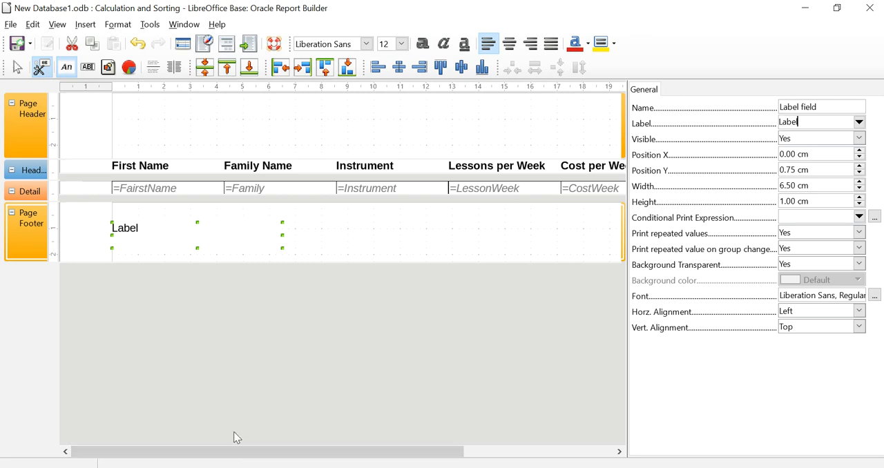
text(M)
text(y Name)
text(; Cand No; )
text(Centre No)
click(442, 260)
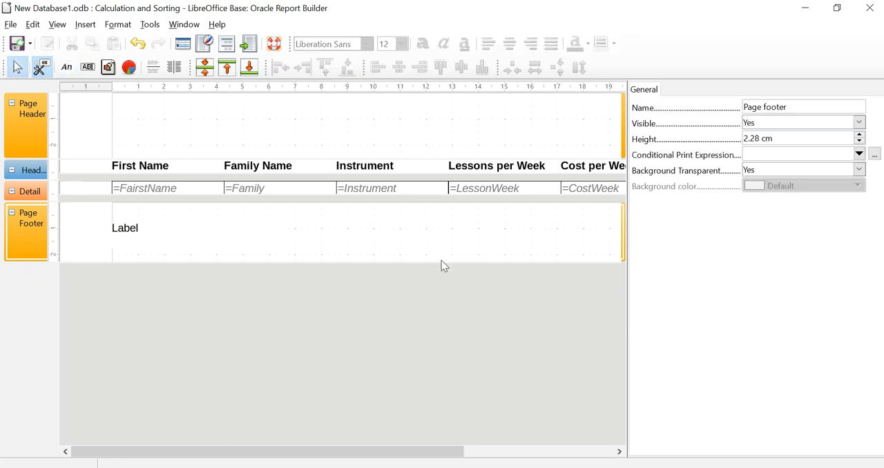
- Set the Page Footer label's text to "My Name:" followed by the candidate number and the centre number, separated by a semicolon
click(143, 222)
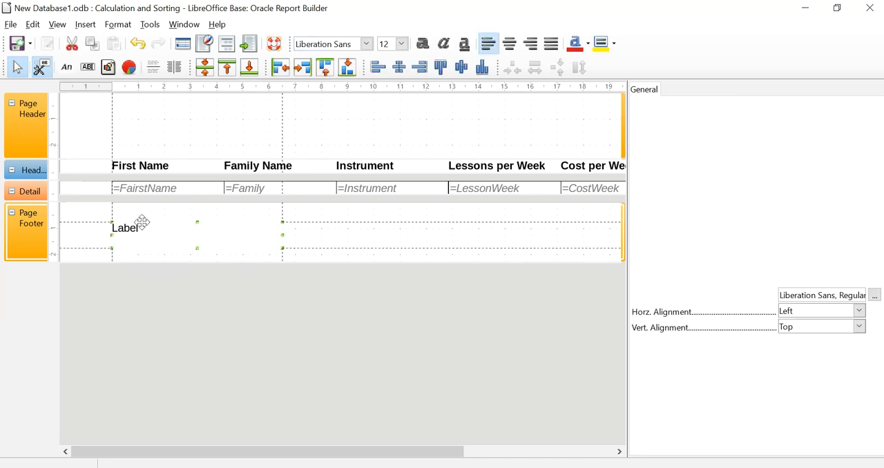
double_click(780, 122)
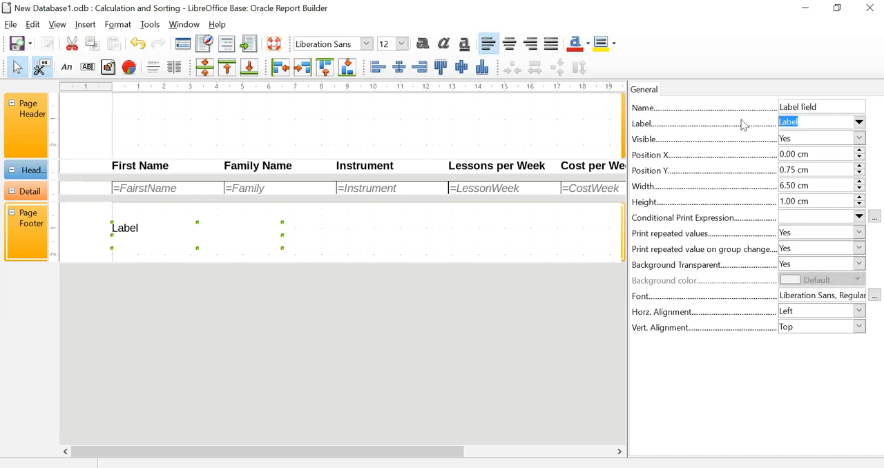
text(My Name: 1234)
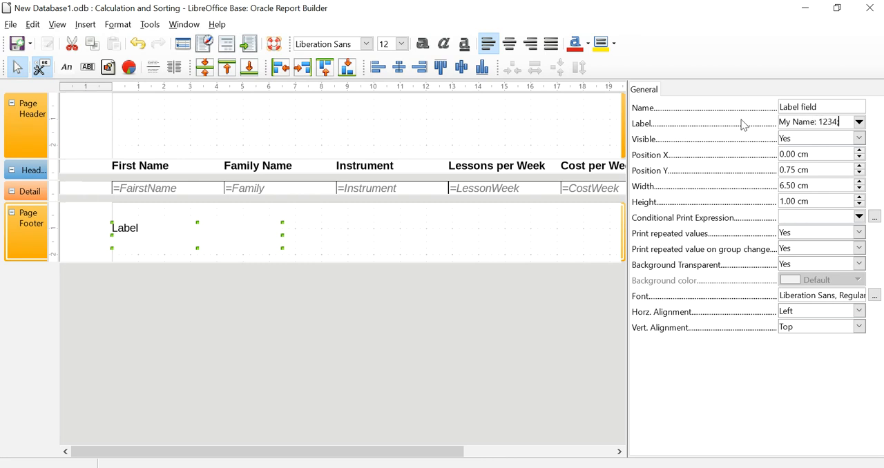
text(; ABC1234)
click(810, 155)
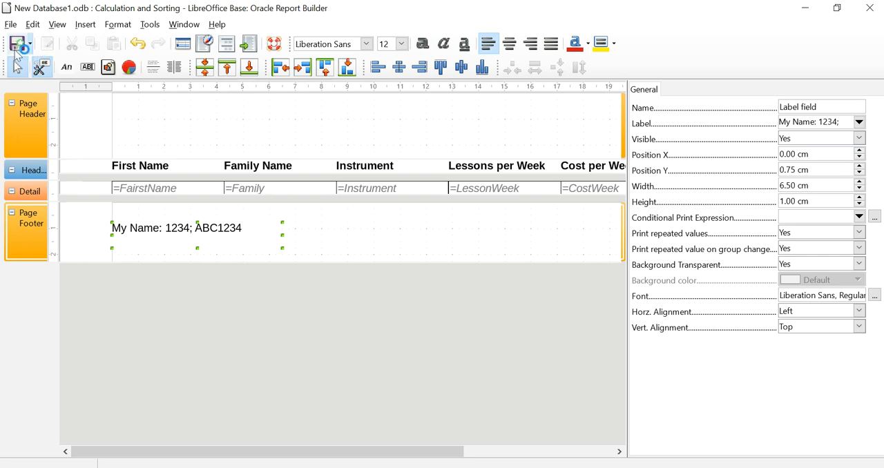
- Run the report, examine the footer label and header spacing on both pages, and close the output document
click(255, 40)
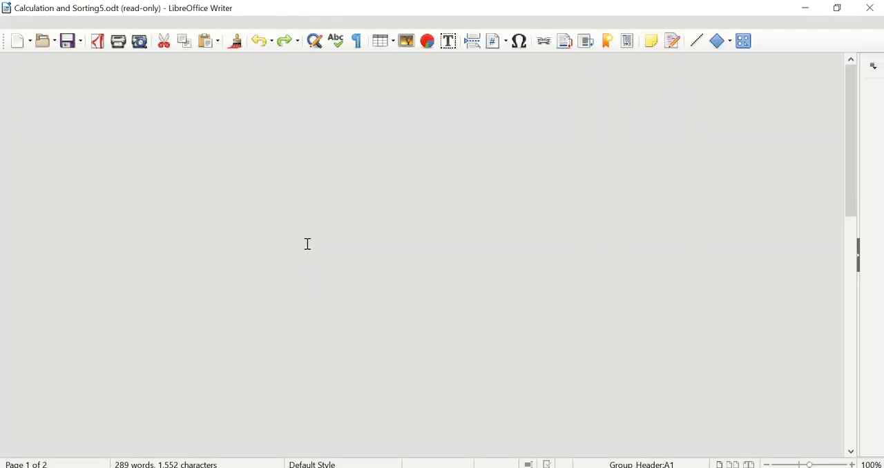
scroll(308, 243, down, 5)
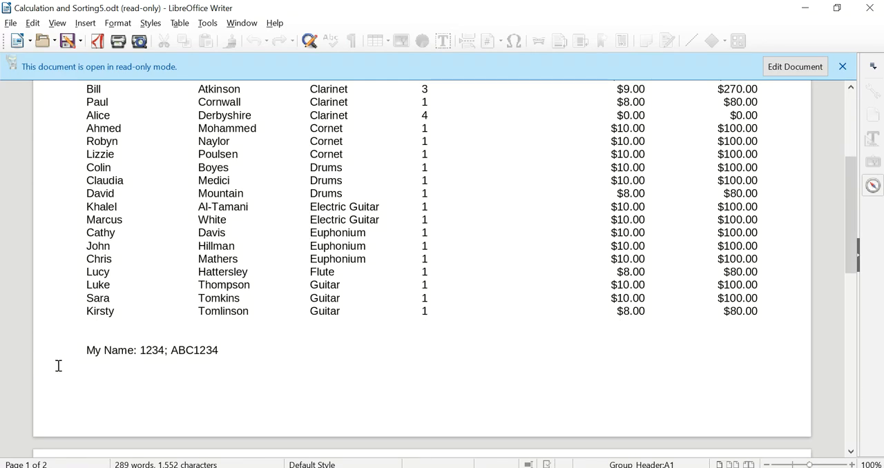
scroll(228, 355, down, 15)
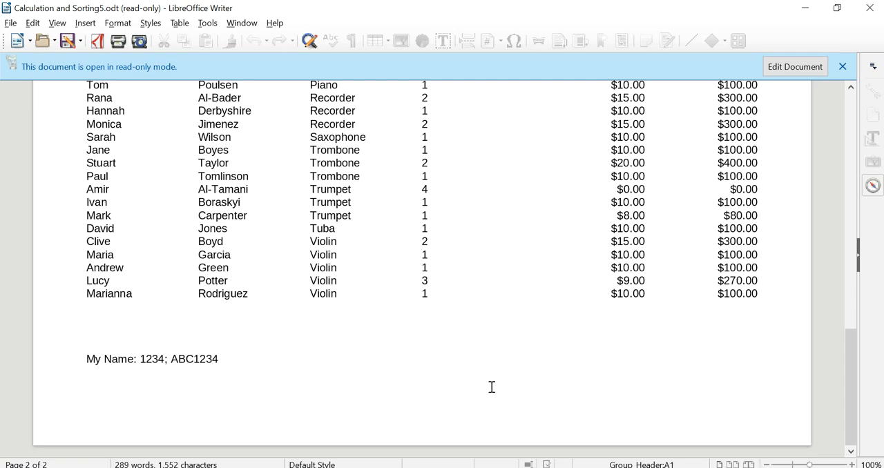
scroll(491, 387, up, 15)
scroll(492, 386, up, 7)
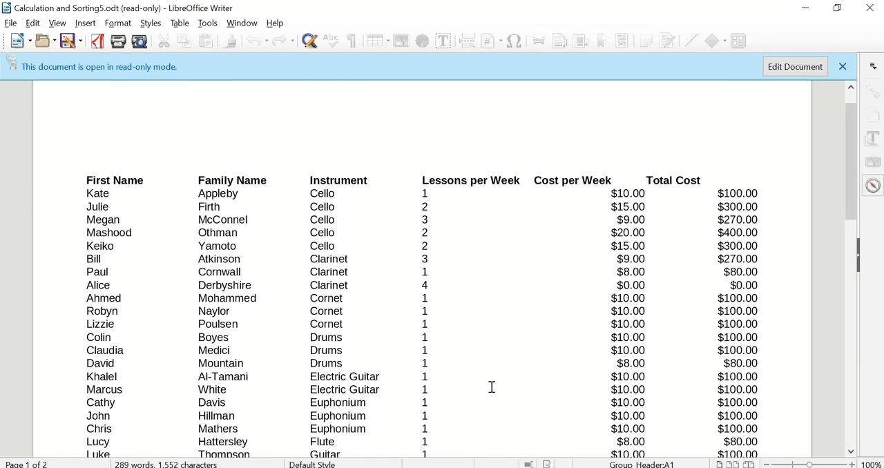
scroll(492, 387, down, 11)
scroll(492, 386, up, 10)
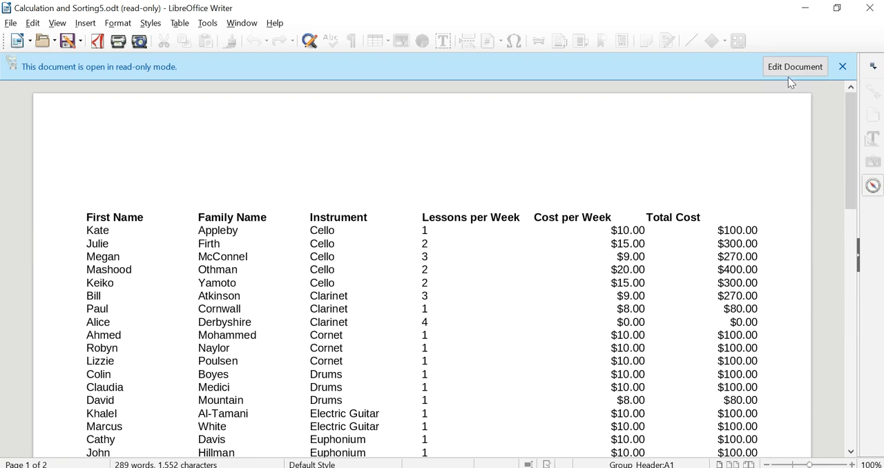
click(872, 9)
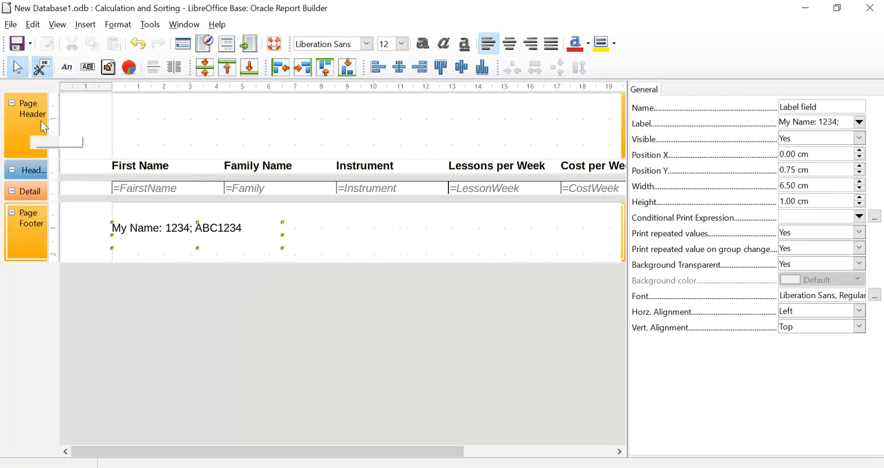
- Insert page numbers in the Page N of M format into the page header with left alignment
click(116, 111)
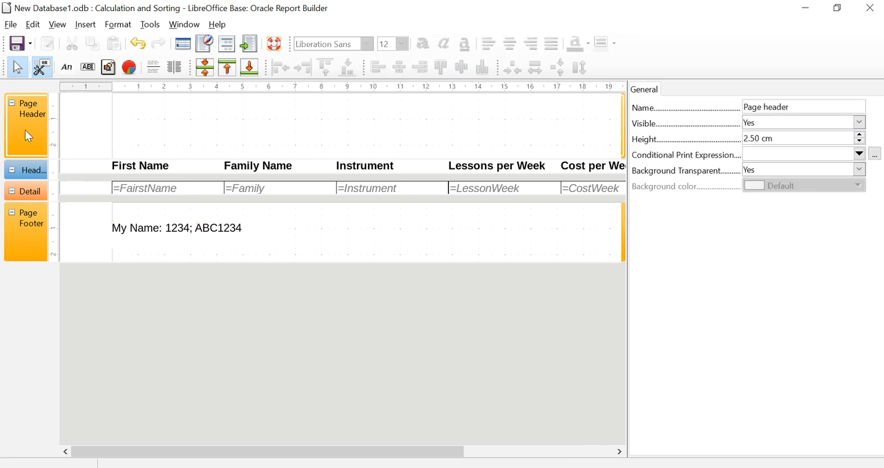
click(90, 25)
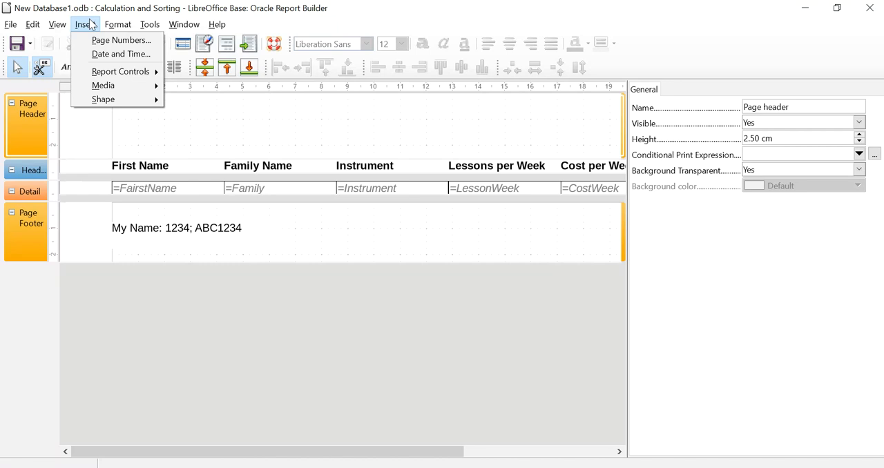
click(95, 40)
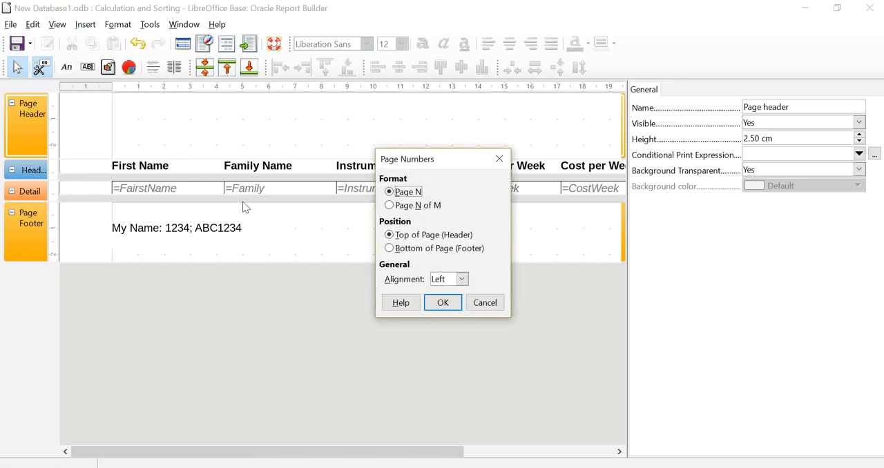
click(408, 209)
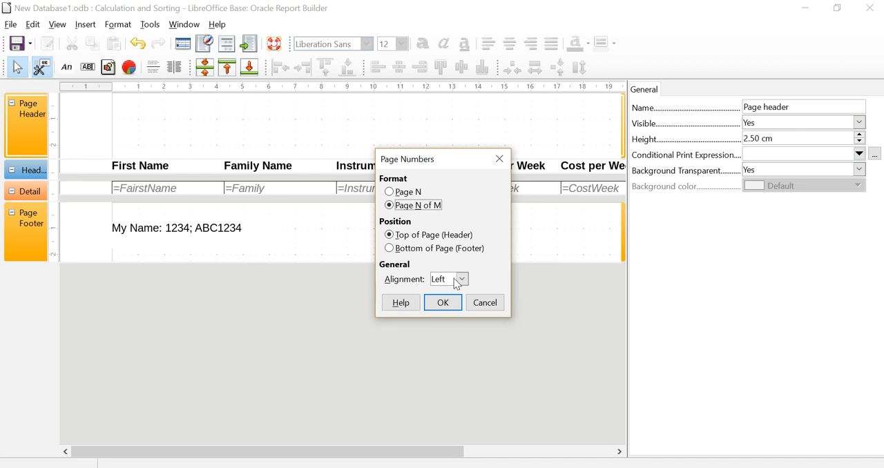
click(443, 303)
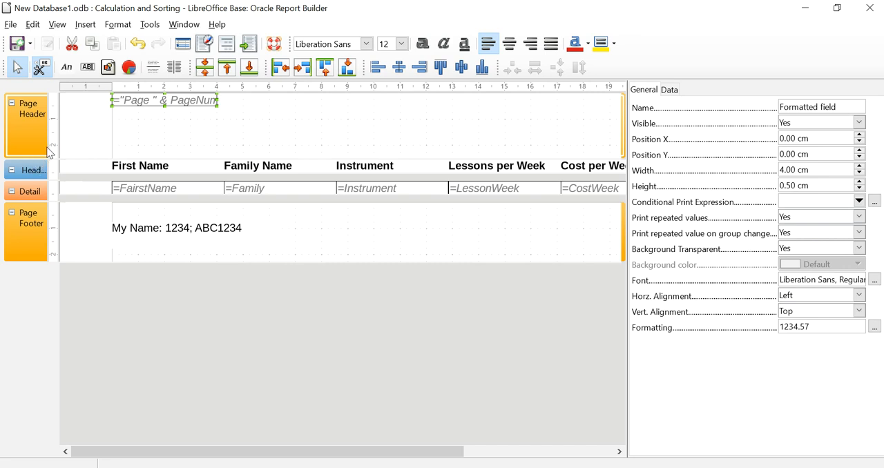
- Insert a date field in the 18/03/06 format, without the time, into the page header
click(87, 25)
click(100, 54)
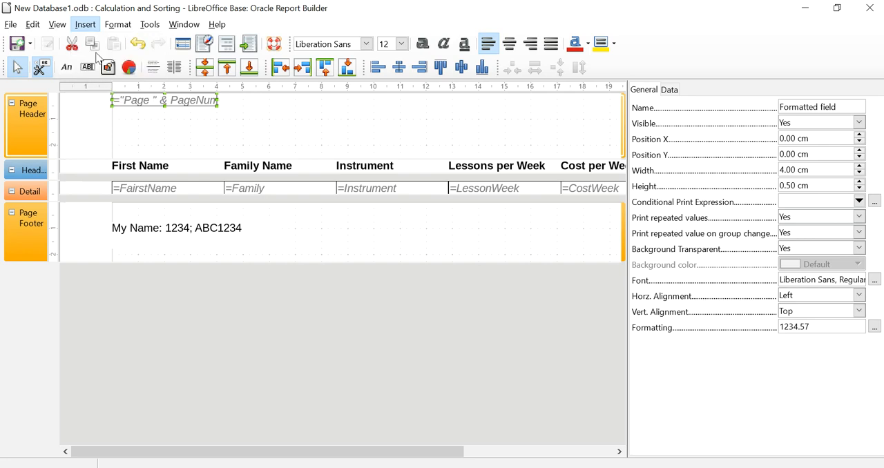
click(380, 207)
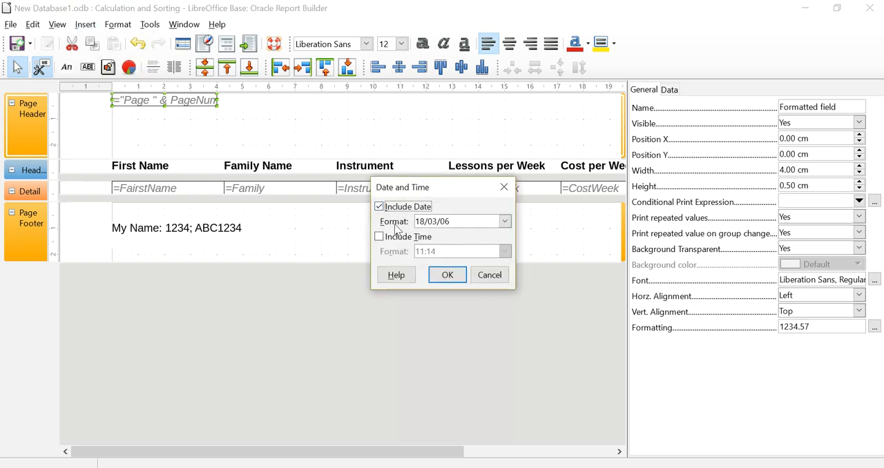
click(446, 276)
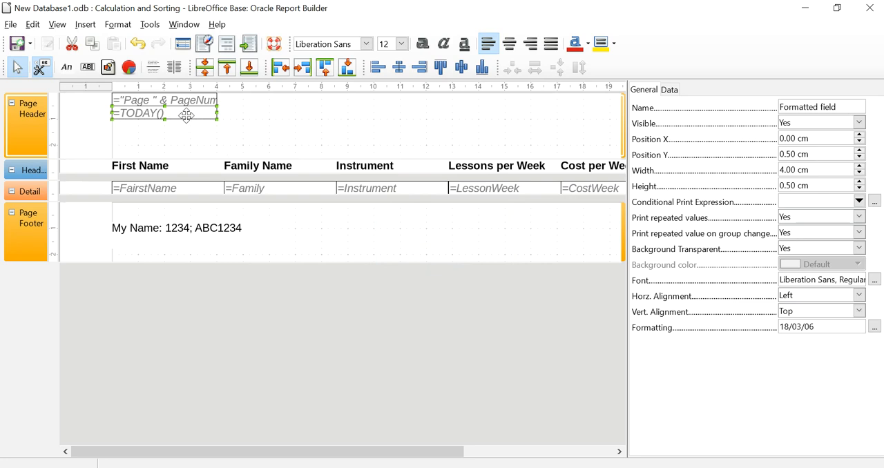
- Move the date field to about X 15.75 cm, Y 0.00 cm in the Page Header and align it horizontally to the right
click(209, 132)
click(194, 112)
drag(193, 113, 603, 99)
click(859, 295)
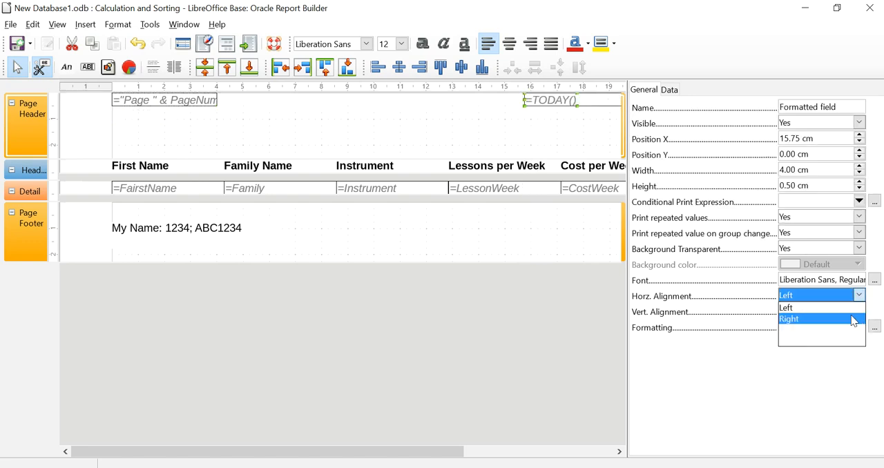
click(822, 320)
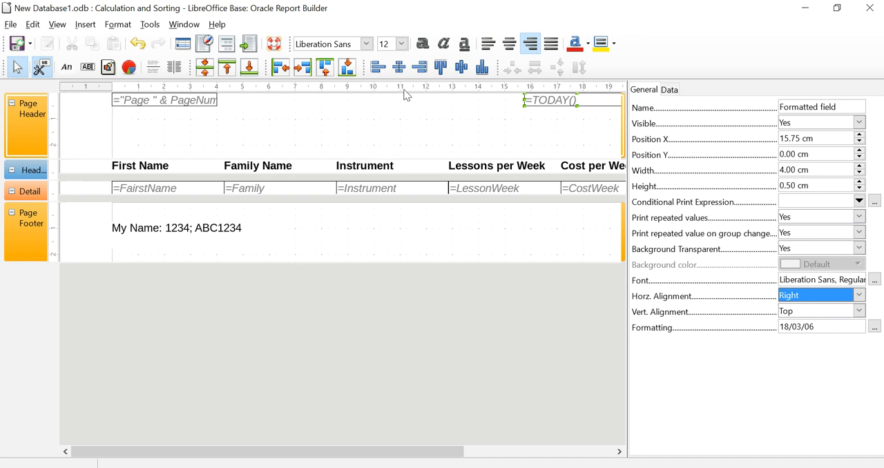
- Save the report and run it to check the page number and date in the header of both pages
click(16, 44)
click(248, 45)
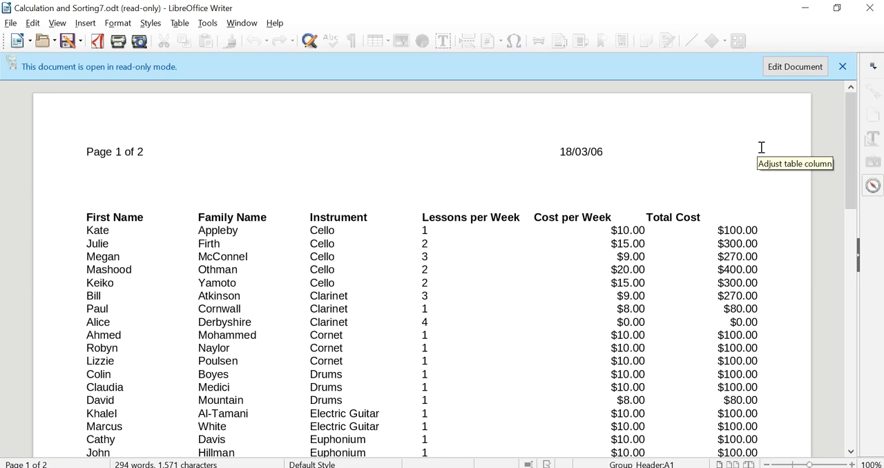
scroll(776, 172, down, 20)
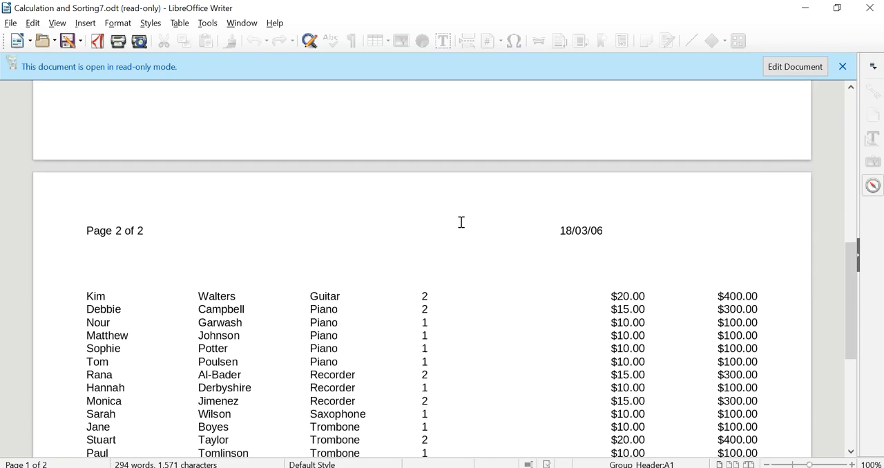
scroll(641, 286, down, 7)
scroll(650, 283, up, 20)
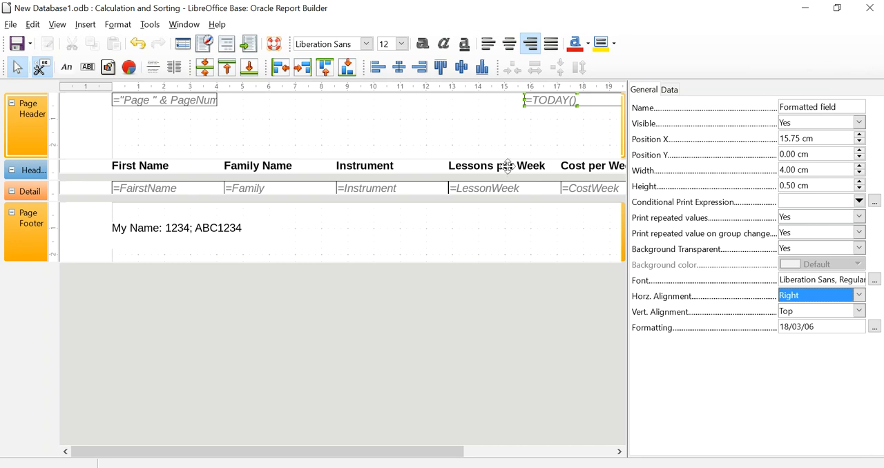
- Move the date field to the right margin of the Page Header, at about X 21.70 cm
drag(450, 453, 714, 454)
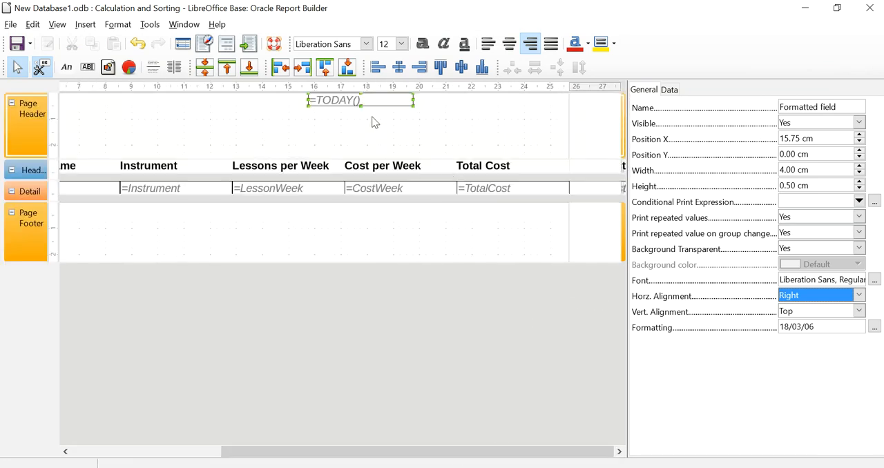
drag(384, 100, 538, 102)
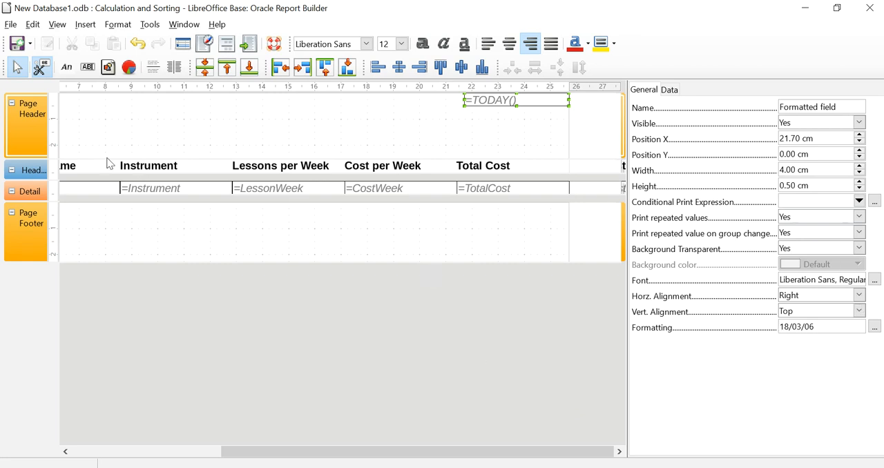
- Add Report Header and Report Footer sections to the report
right_click(95, 126)
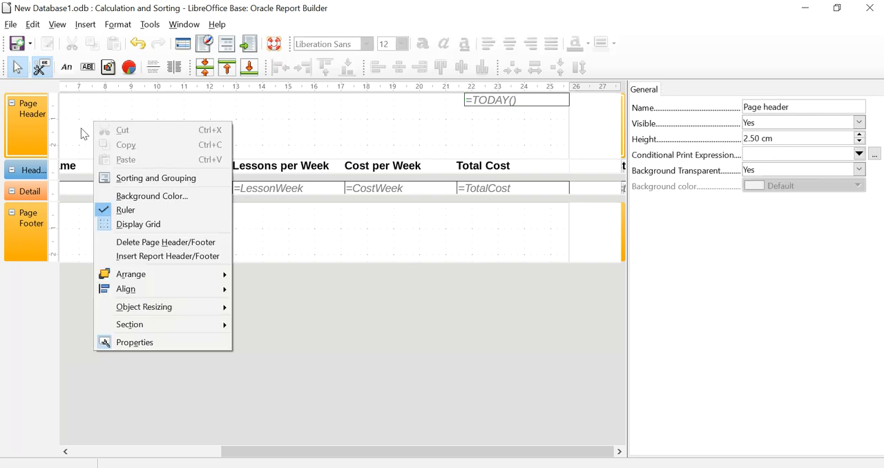
right_click(82, 132)
right_click(81, 130)
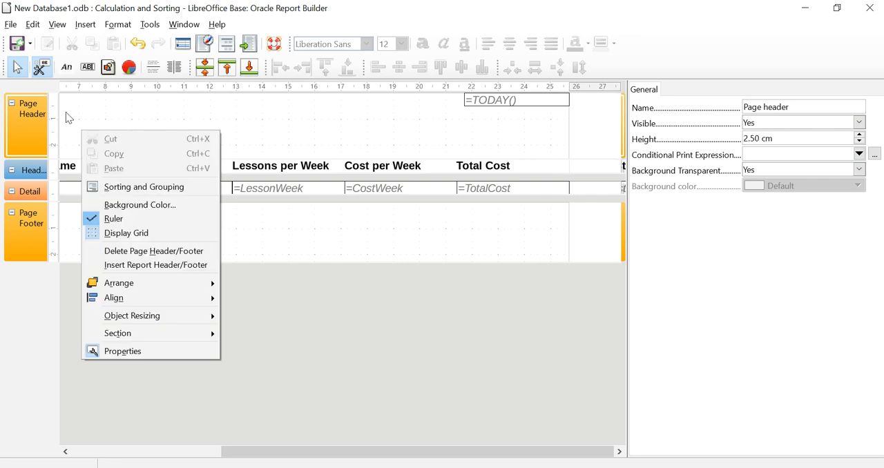
click(172, 268)
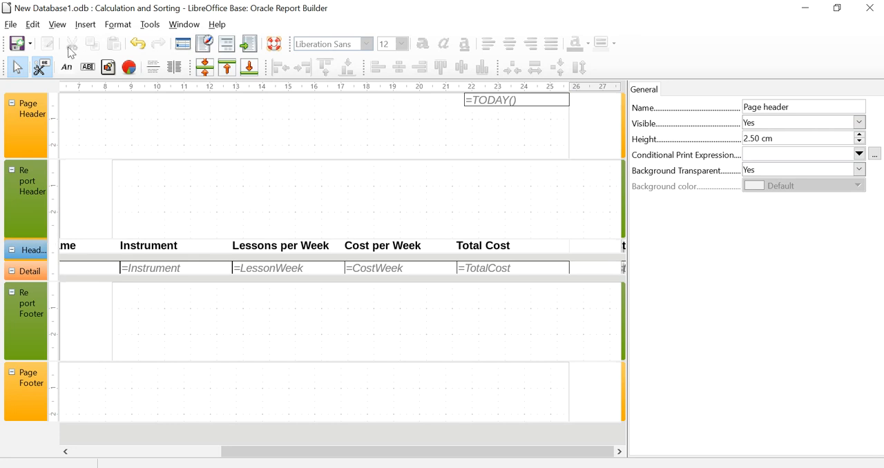
- Draw a label about 14.00 cm wide and 1.75 cm high in the Report Header and set its text to "My Instrument Report"
click(87, 74)
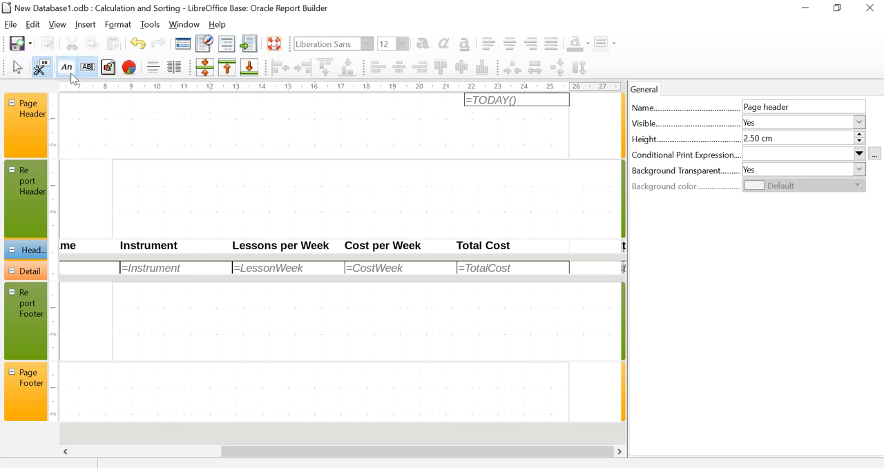
drag(158, 173, 526, 219)
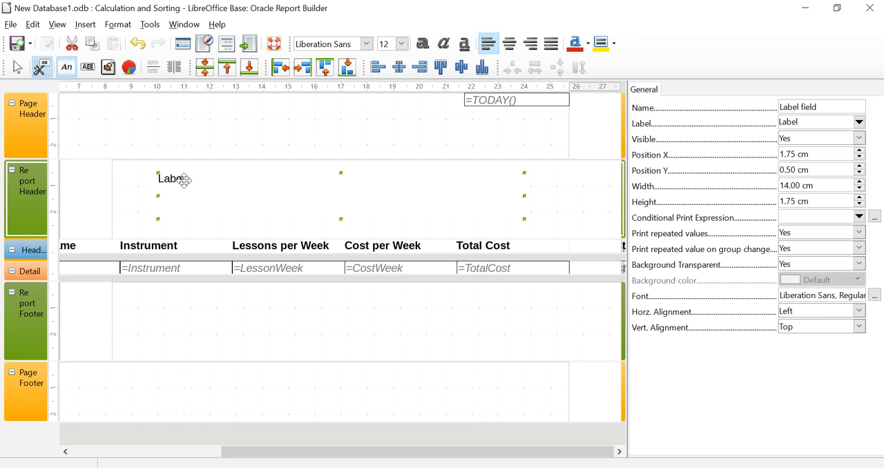
drag(806, 122, 752, 119)
text(My Instrument Report)
click(797, 170)
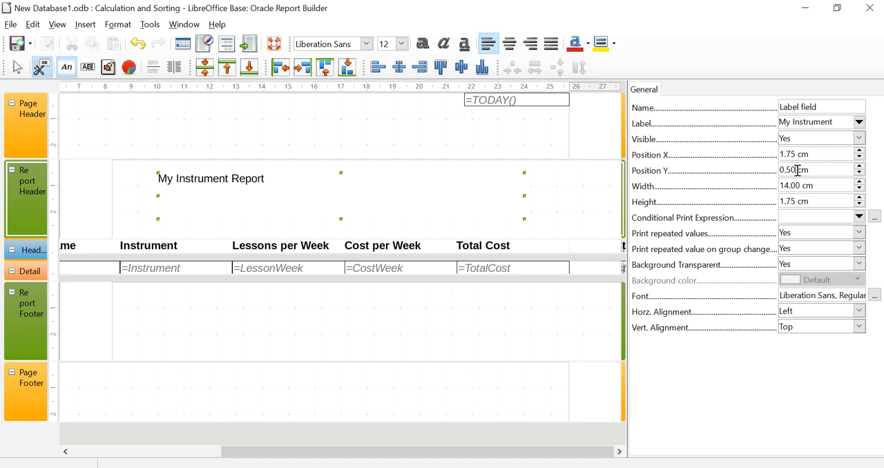
- Format the "My Instrument Report" title in the Report Header with the Lucida Calligraphy font at size 32
click(251, 188)
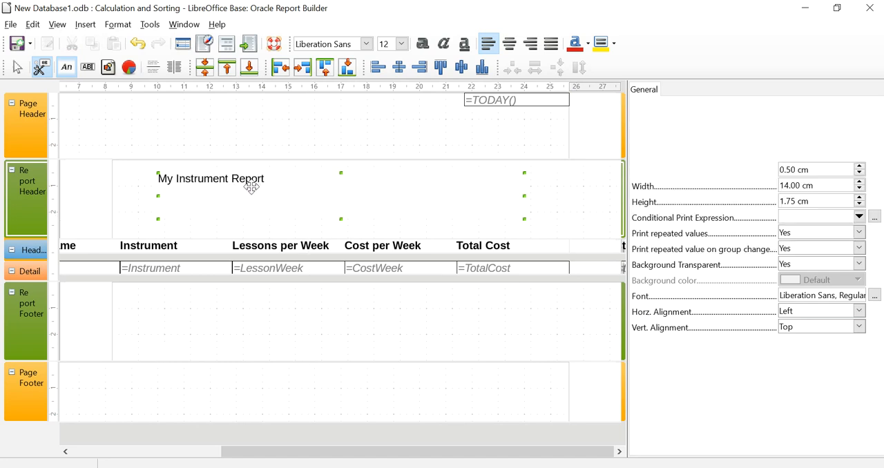
click(366, 45)
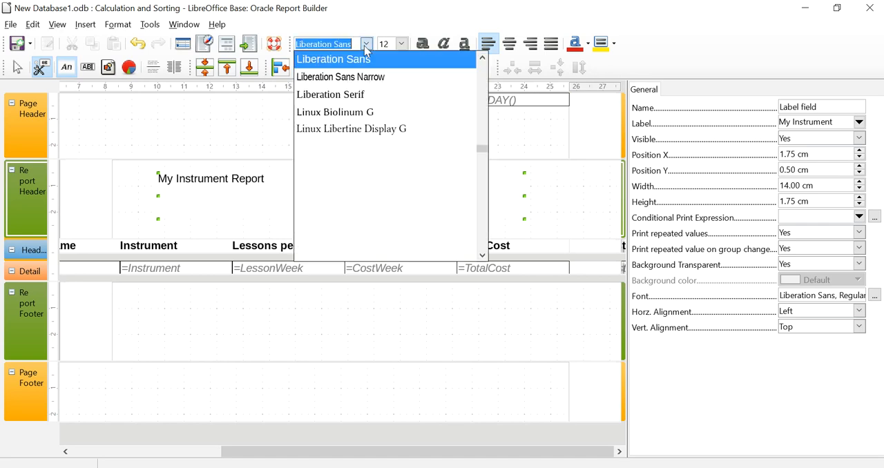
click(354, 57)
click(402, 45)
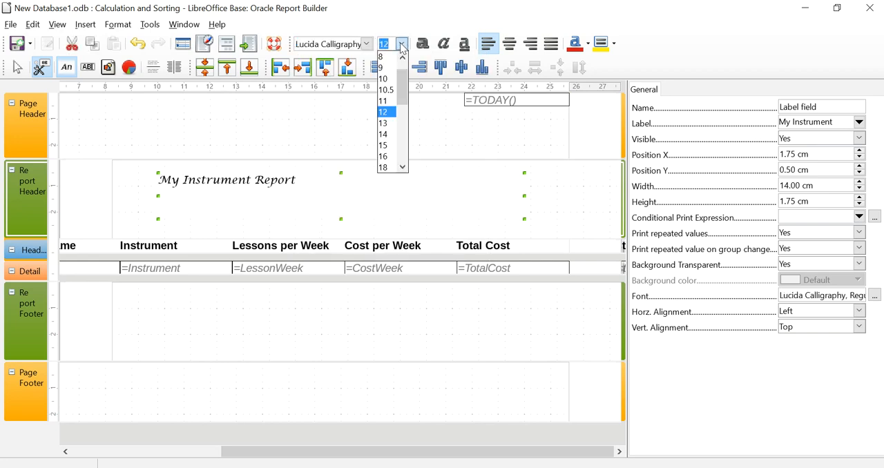
click(402, 167)
click(402, 168)
click(403, 169)
click(403, 168)
click(402, 168)
click(402, 168)
click(402, 168)
click(388, 159)
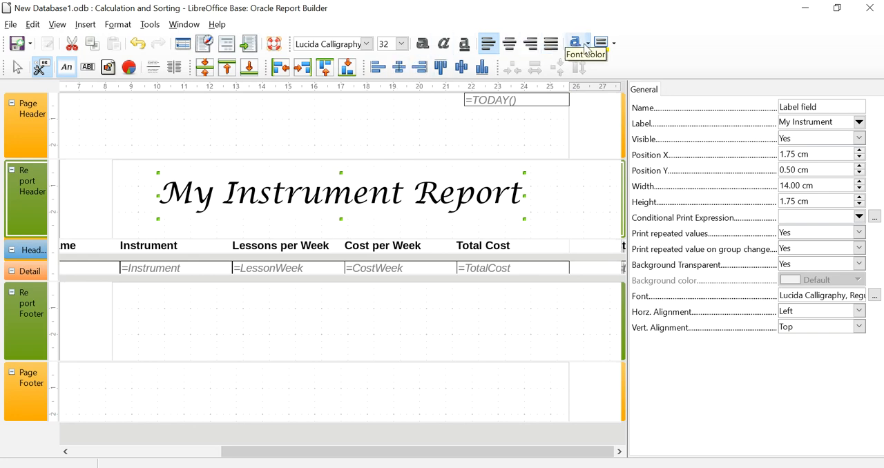
- Set the font colour of the report title to purple
click(586, 50)
click(588, 47)
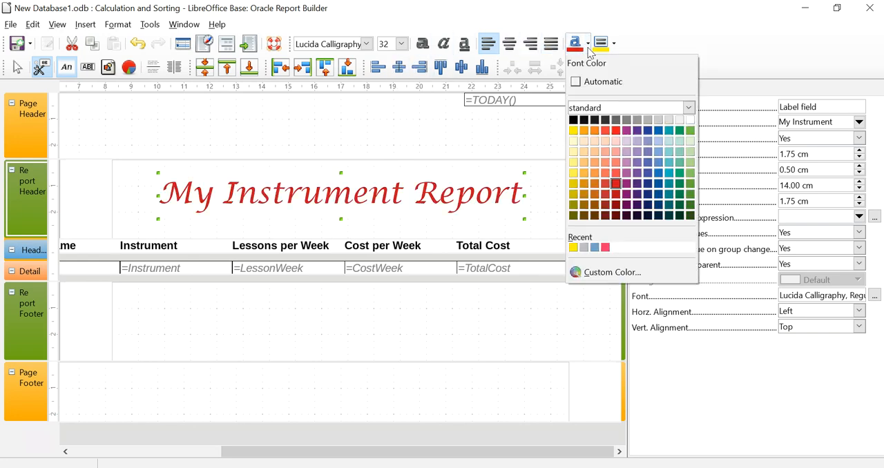
click(637, 132)
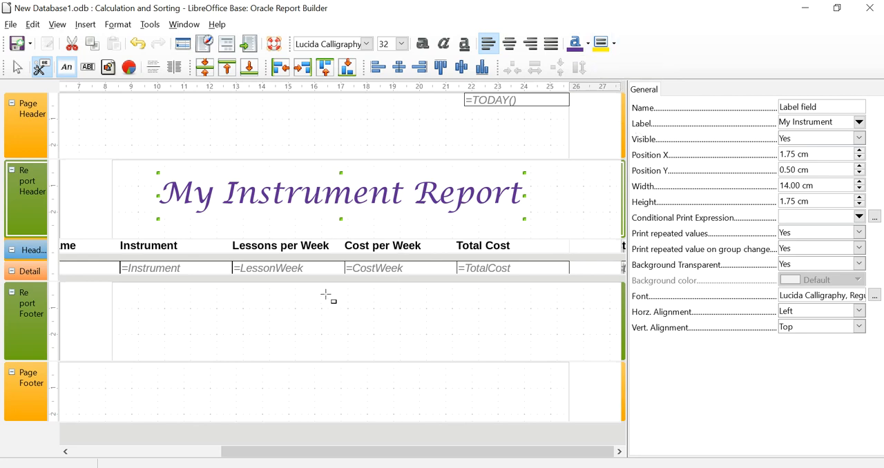
- Save the report and run it to check the styled title, page numbering and footer across all pages, closing the output when done
click(15, 43)
click(250, 45)
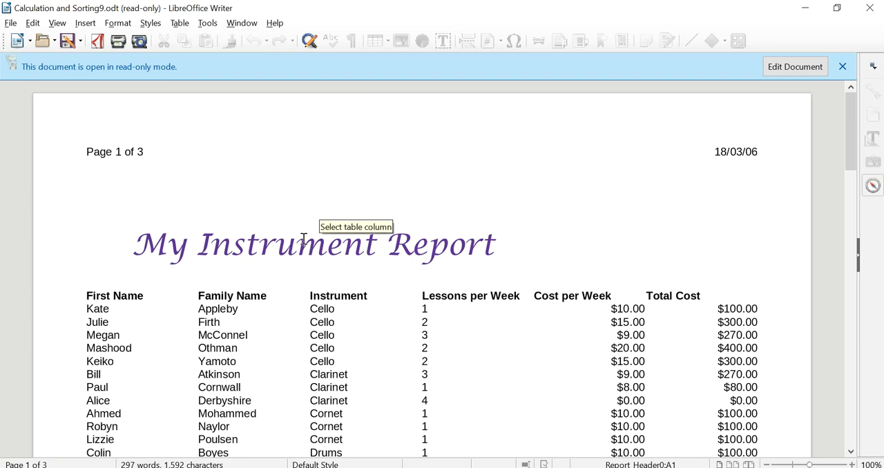
scroll(311, 228, down, 4)
scroll(304, 239, down, 10)
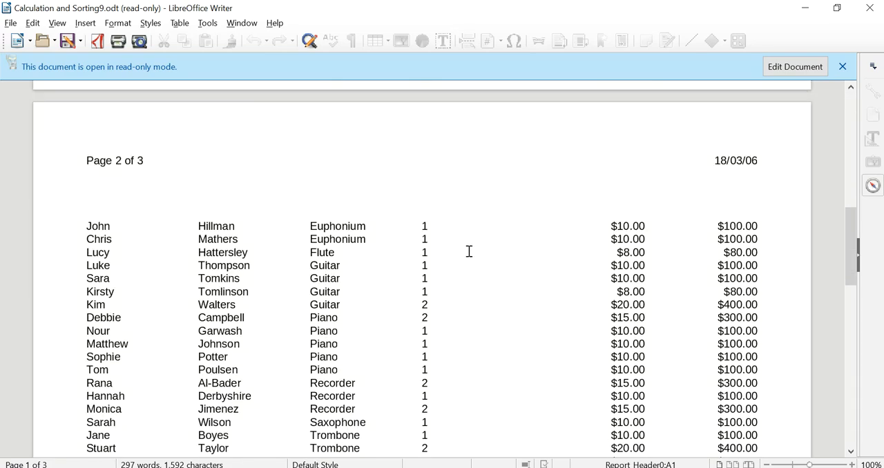
scroll(469, 254, down, 7)
scroll(470, 256, down, 13)
scroll(469, 256, up, 9)
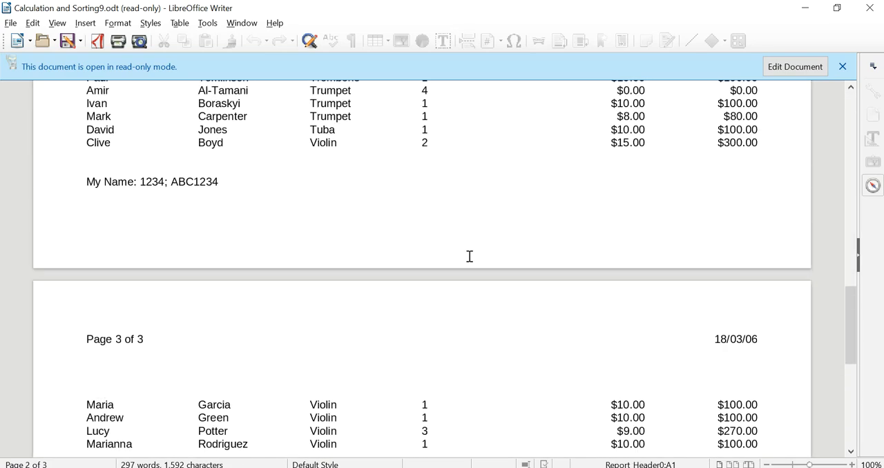
scroll(469, 256, down, 12)
scroll(470, 256, up, 5)
scroll(469, 256, down, 6)
scroll(470, 256, up, 15)
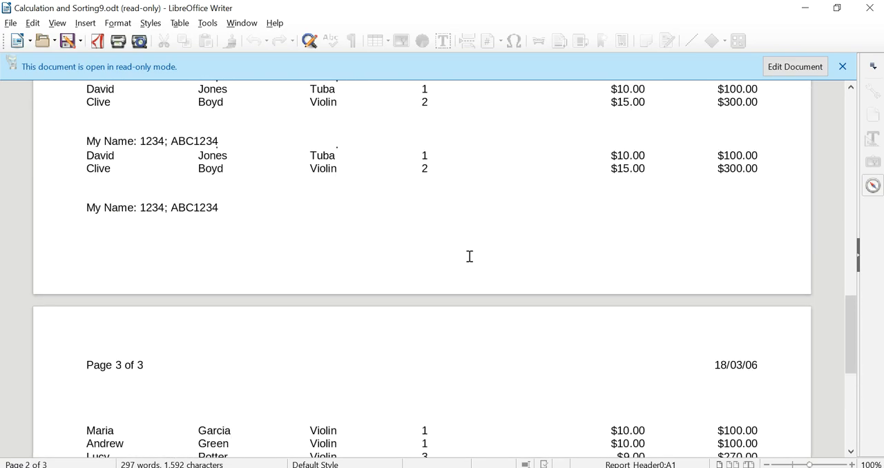
scroll(469, 256, up, 15)
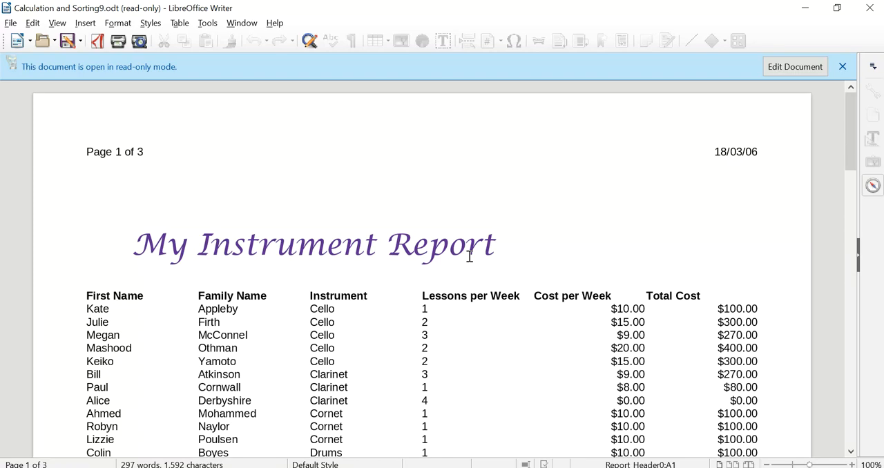
click(871, 13)
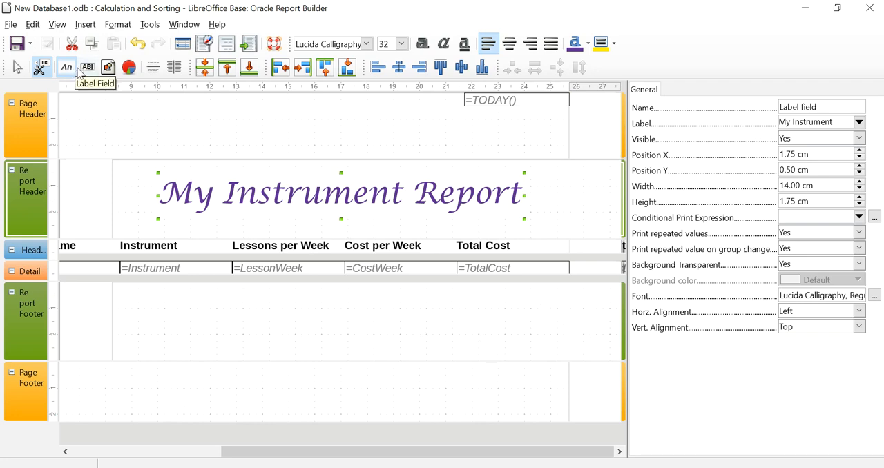
- Draw a label about 4.75 cm wide and 0.75 cm high in the Report Footer and set its text to "Total Cost for Report"
click(67, 68)
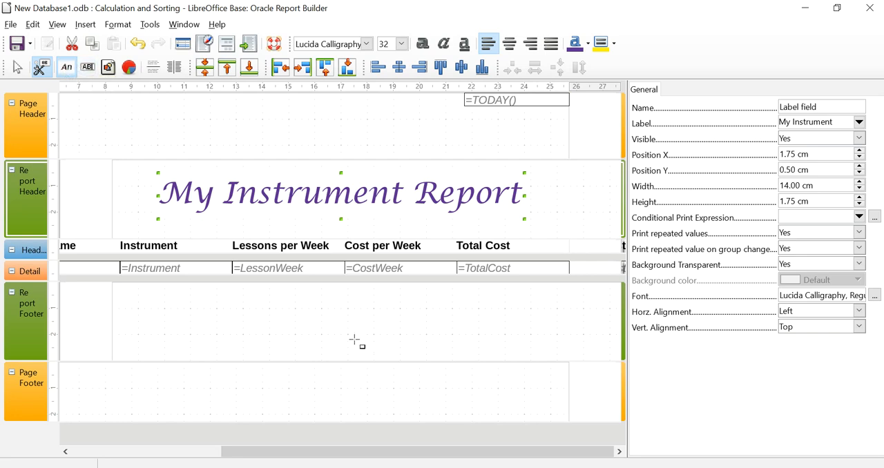
drag(322, 311, 442, 347)
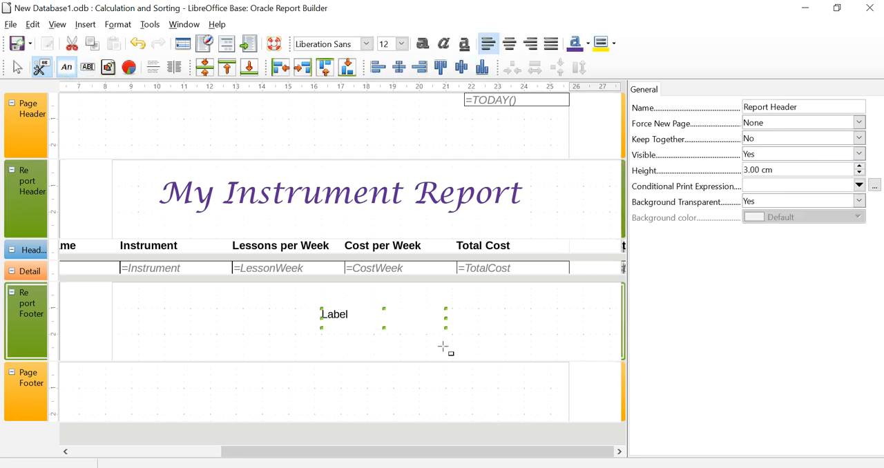
drag(807, 122, 765, 117)
text(To)
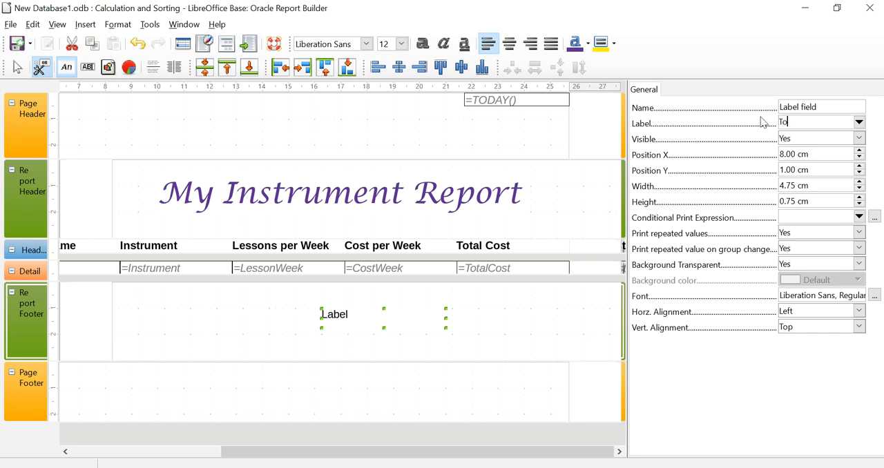
text(tal Cost)
text( for Rpo)
key(BackSpace)
key(BackSpace)
text(eport)
key(Tab)
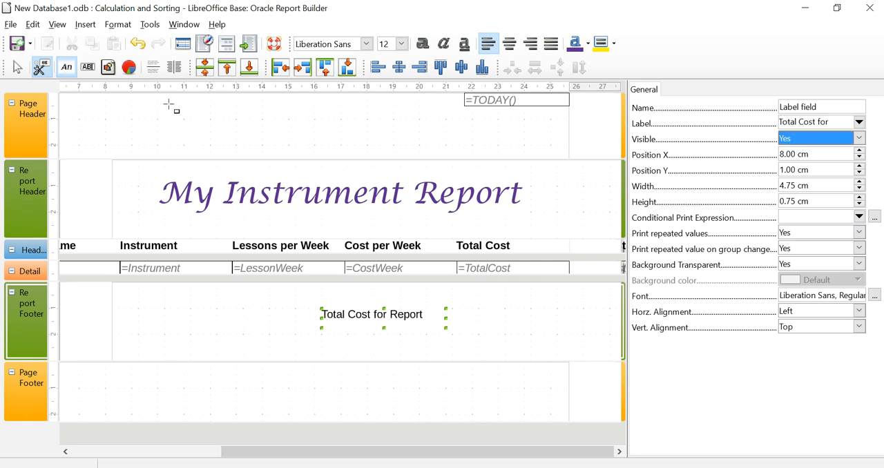
- Draw a text box about 4.25 cm wide and 0.75 cm high beside the Report Footer label and set its data field type to Function
click(88, 72)
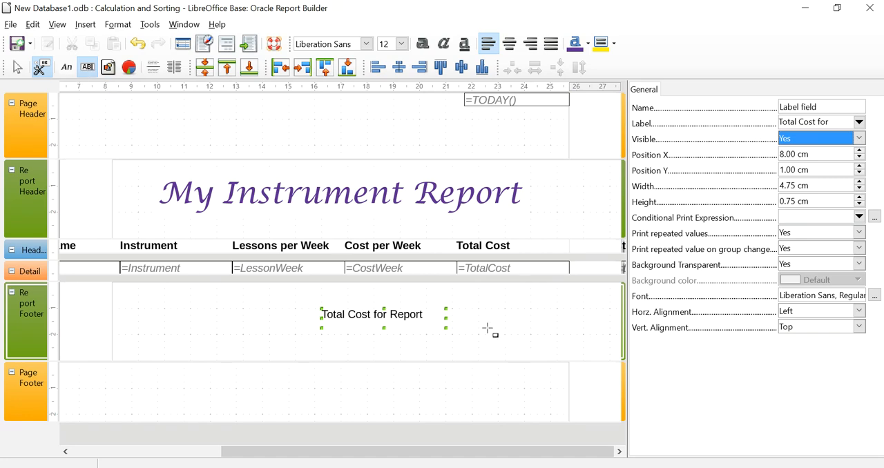
drag(459, 301, 573, 349)
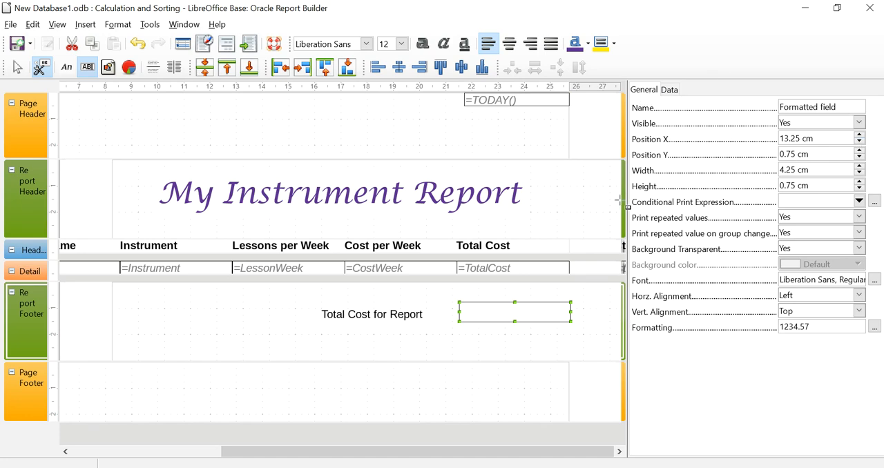
click(671, 91)
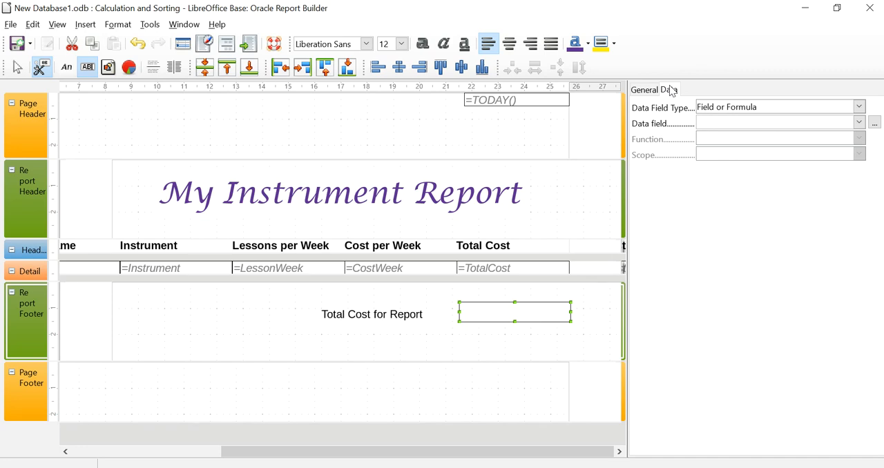
click(740, 109)
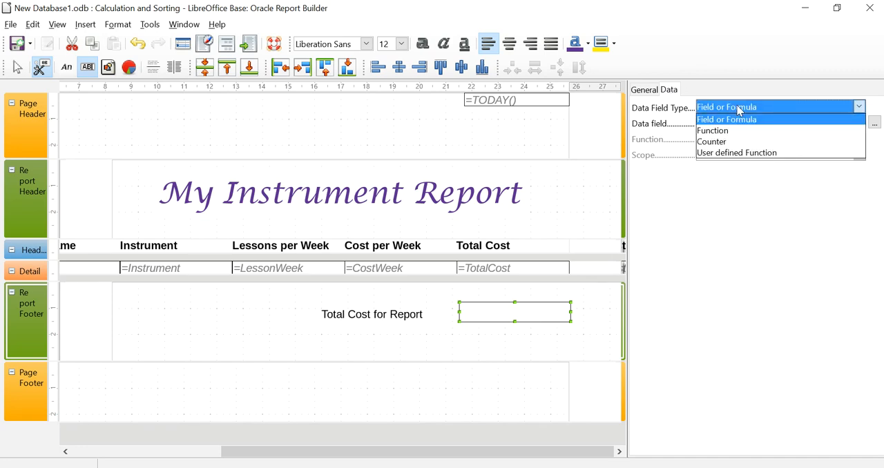
click(714, 131)
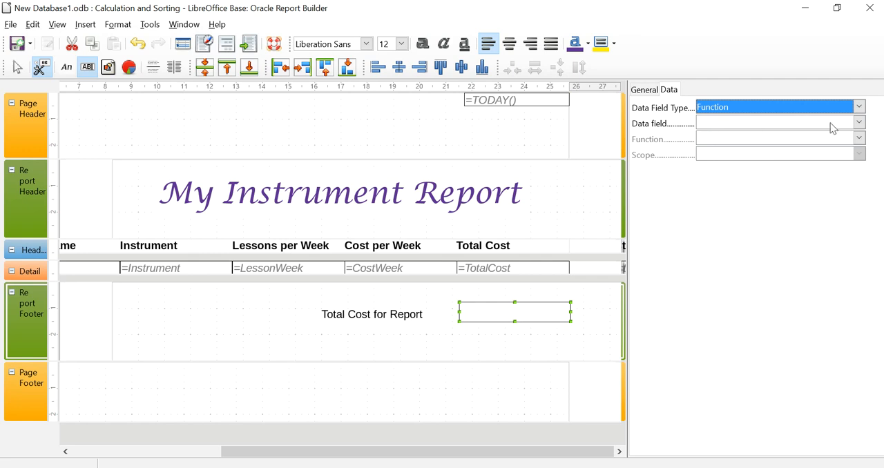
- Make the Report Footer text box total the TotalCost field using the Accumulation function with Report scope
click(859, 122)
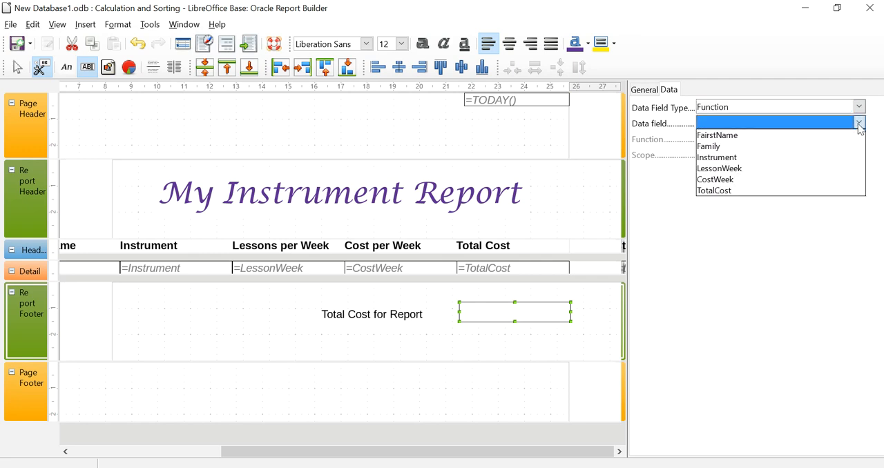
click(718, 191)
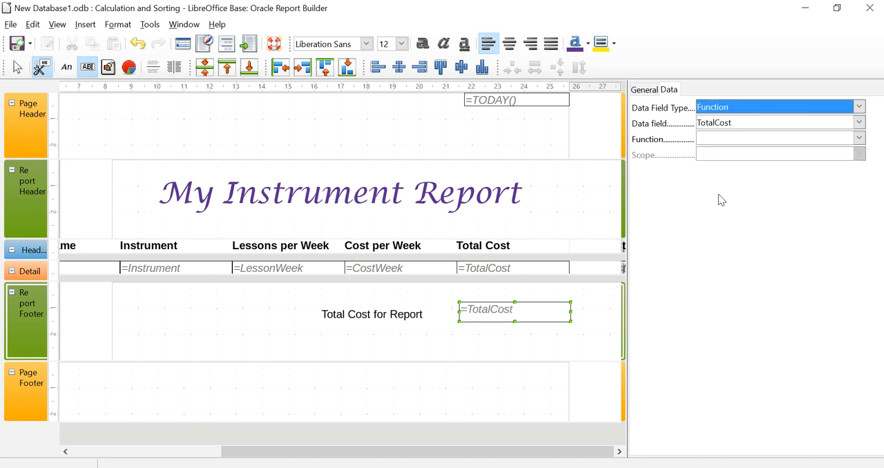
click(859, 139)
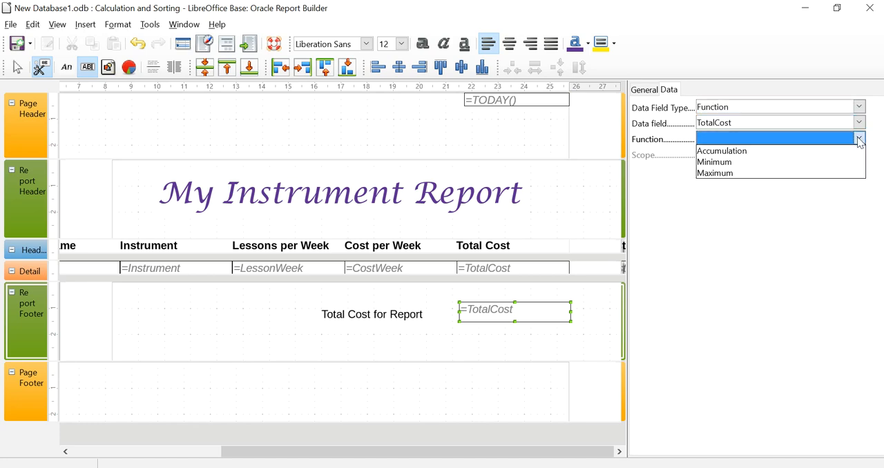
click(726, 157)
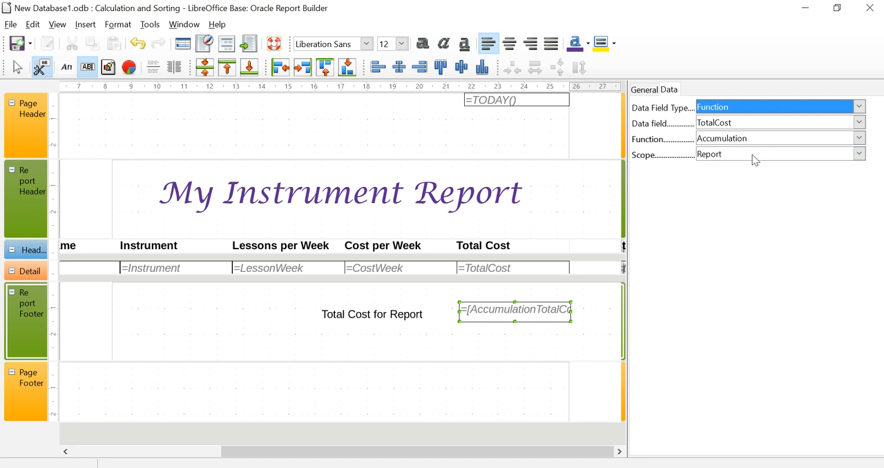
click(754, 160)
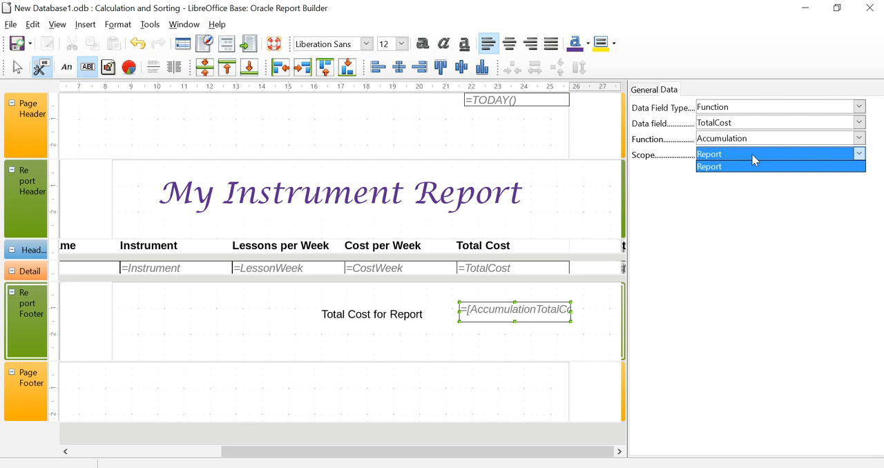
click(751, 154)
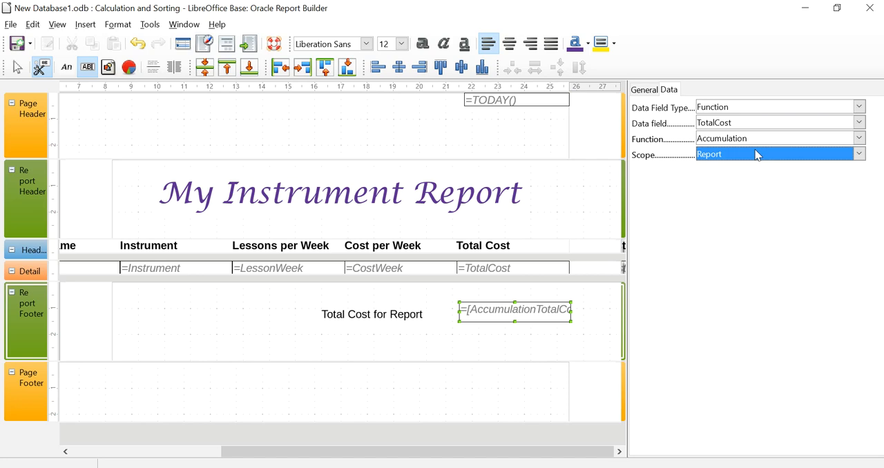
- Save the report and run it to check the total cost on the last page, closing the output when done
click(15, 43)
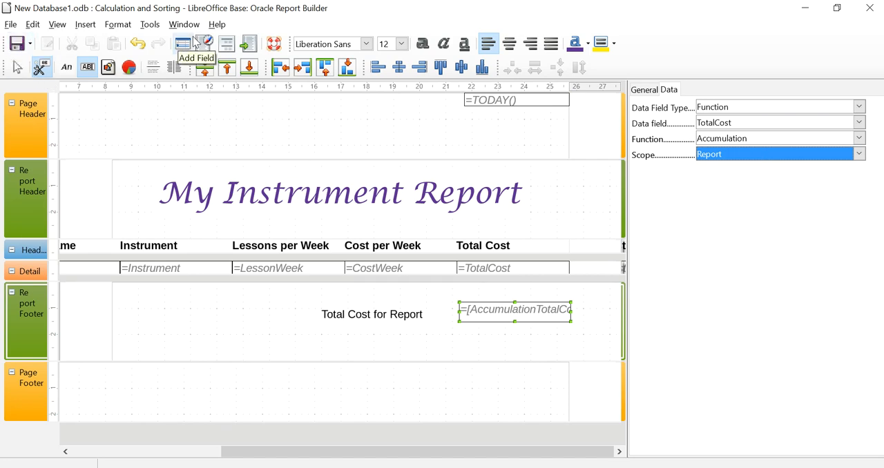
click(249, 43)
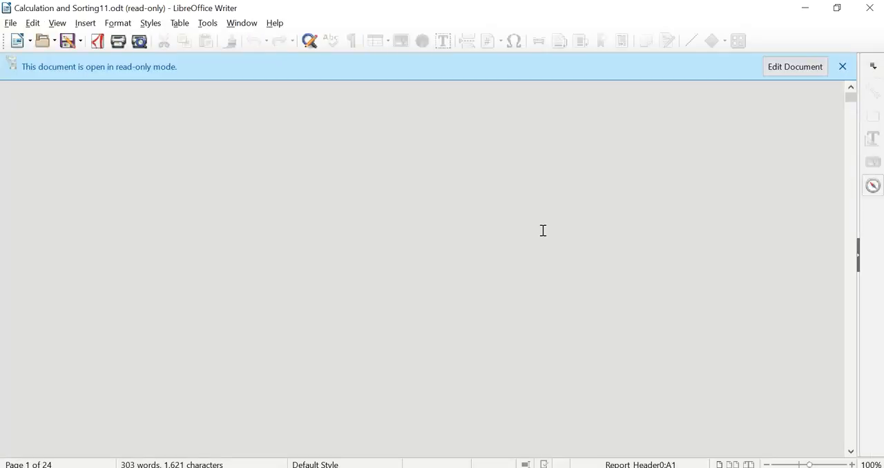
scroll(617, 290, down, 20)
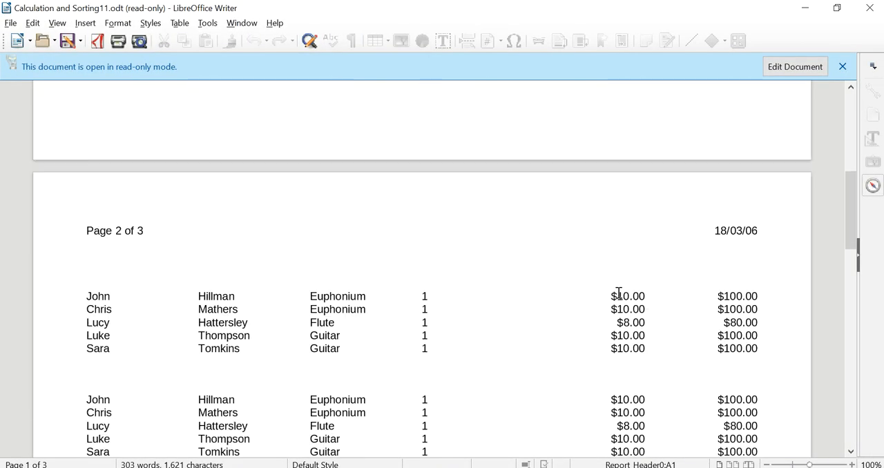
scroll(619, 292, down, 12)
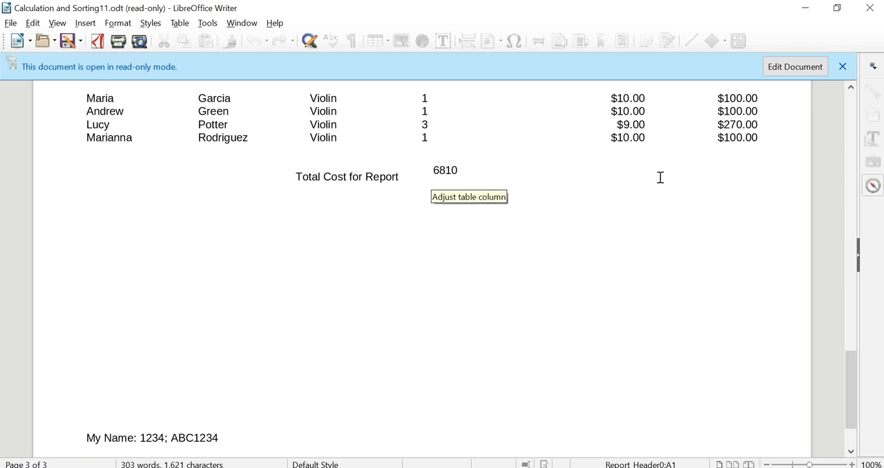
scroll(660, 177, up, 3)
scroll(733, 252, up, 20)
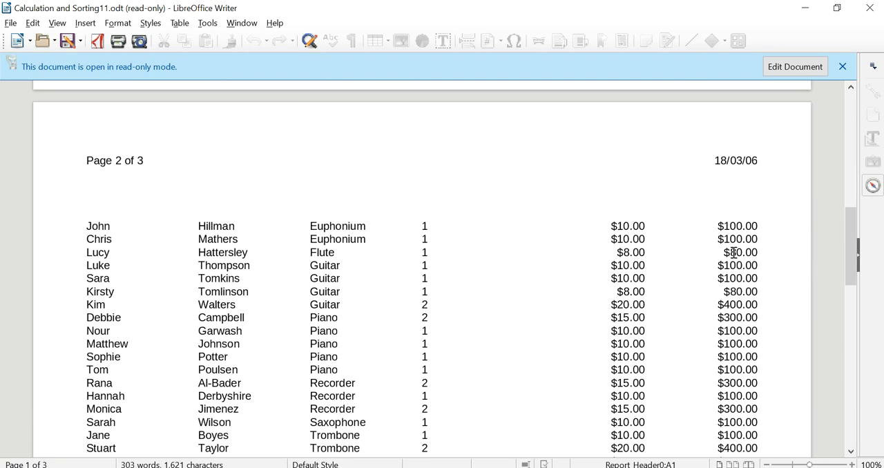
scroll(733, 253, down, 20)
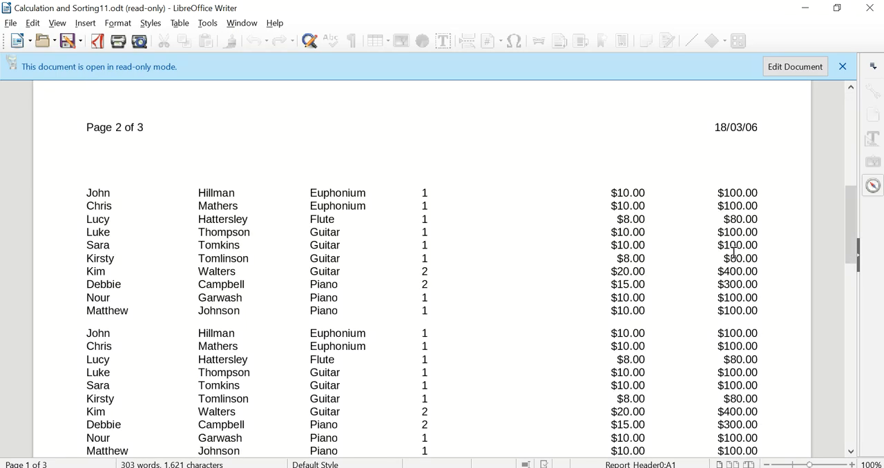
scroll(733, 253, up, 3)
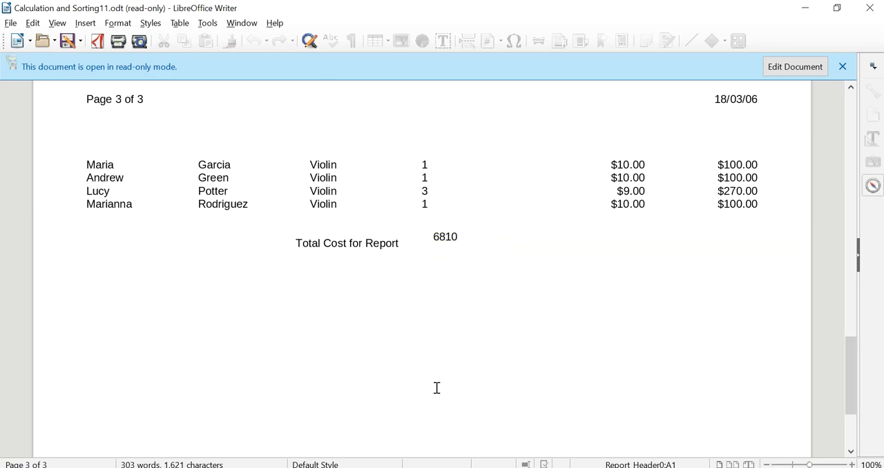
click(870, 7)
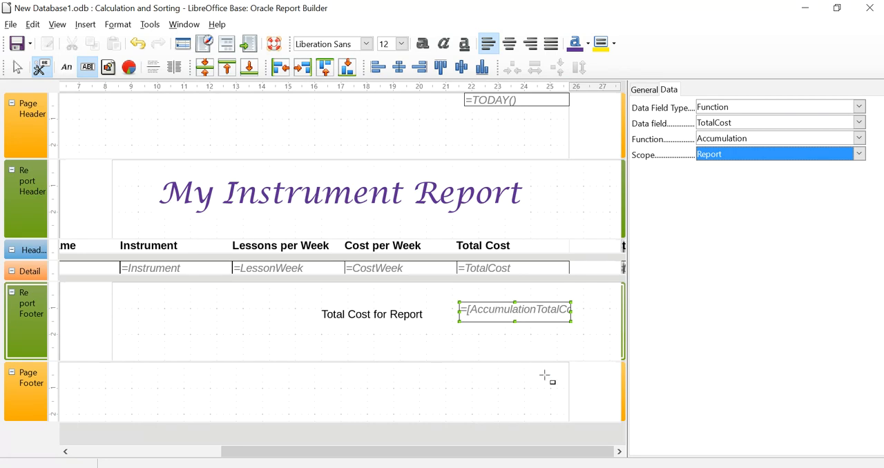
- Right-align the contents of the total text box in the Report Footer
click(540, 311)
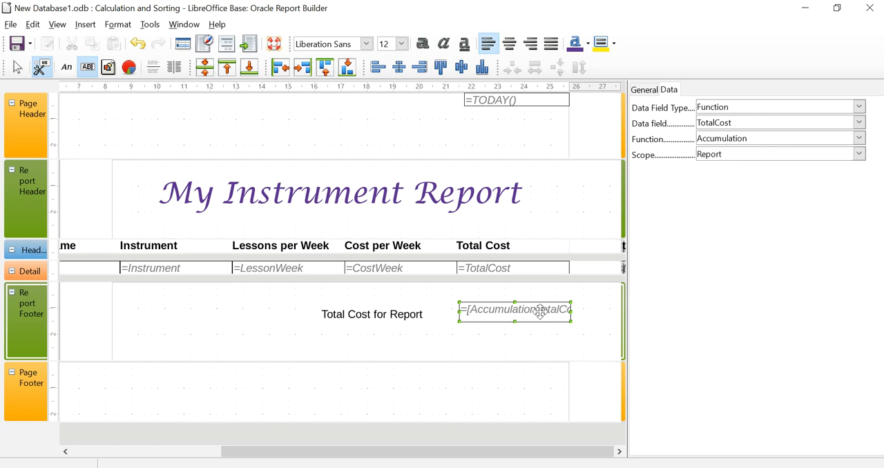
click(642, 91)
click(859, 295)
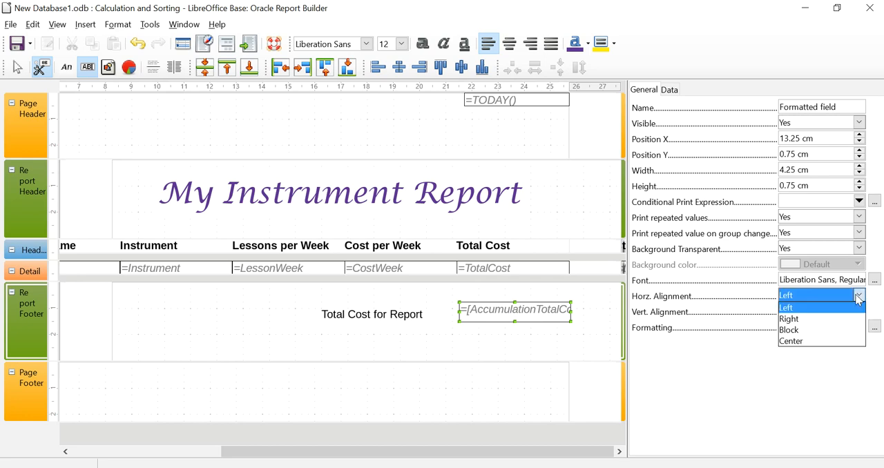
click(852, 319)
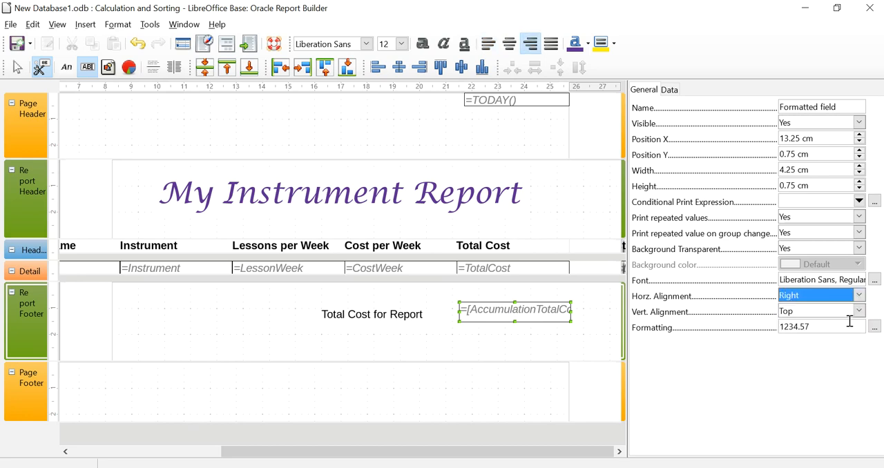
- Format the Report Footer total as Currency in USD $ English (USA) with two decimal places
click(874, 326)
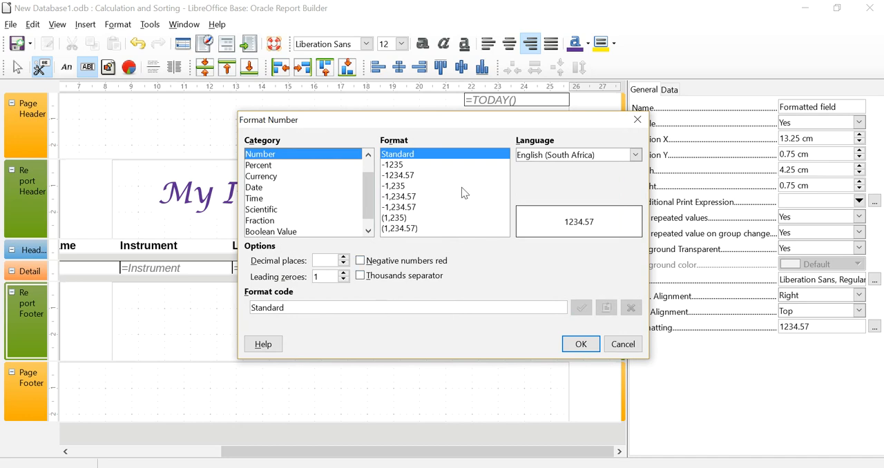
click(313, 178)
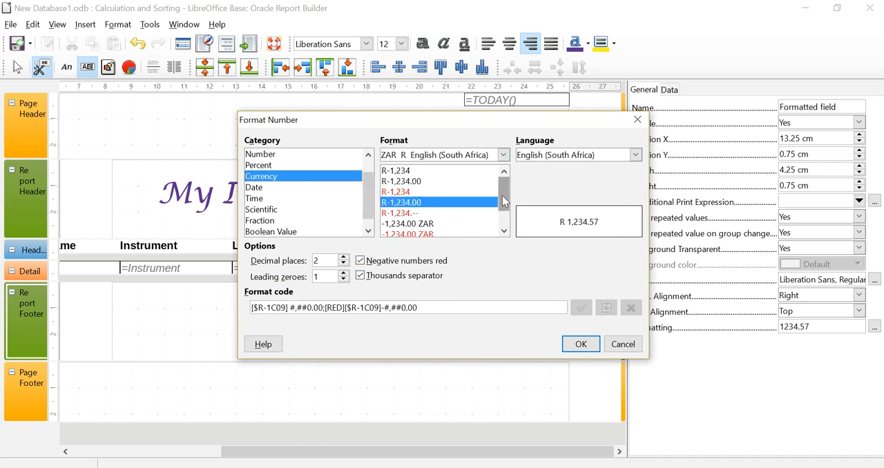
click(503, 155)
drag(577, 350, 578, 316)
click(510, 323)
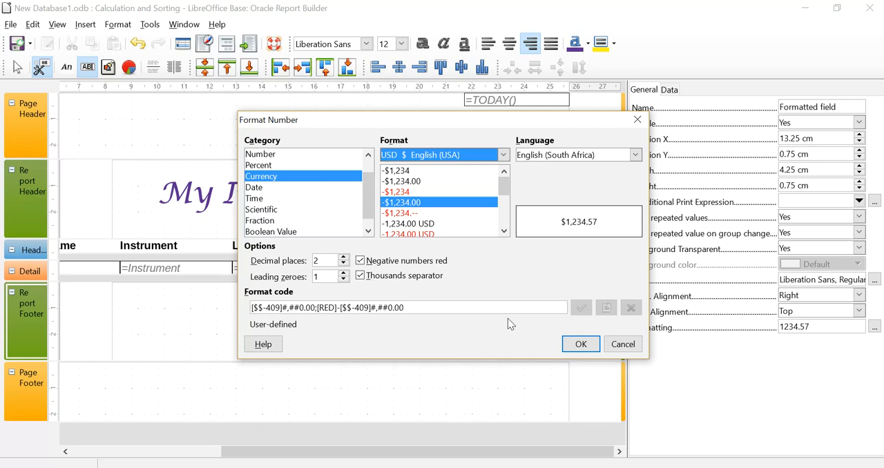
click(574, 344)
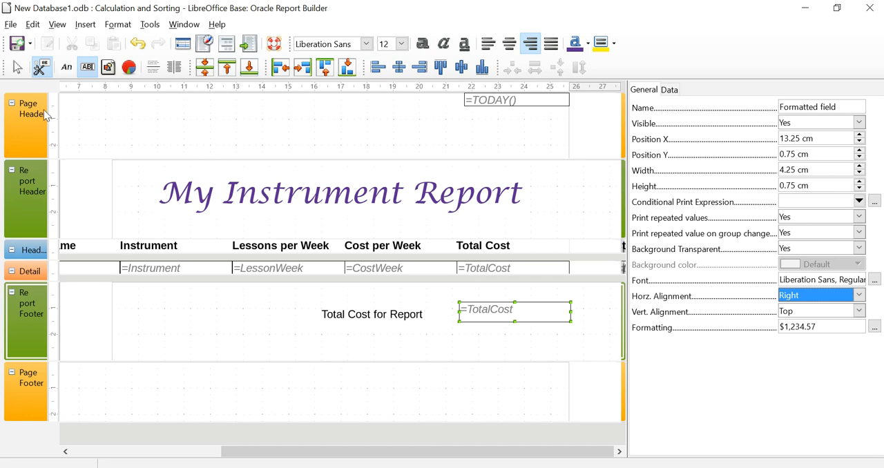
- Save the report, run it, and review the footer total and the column headings across all pages
click(14, 47)
click(248, 46)
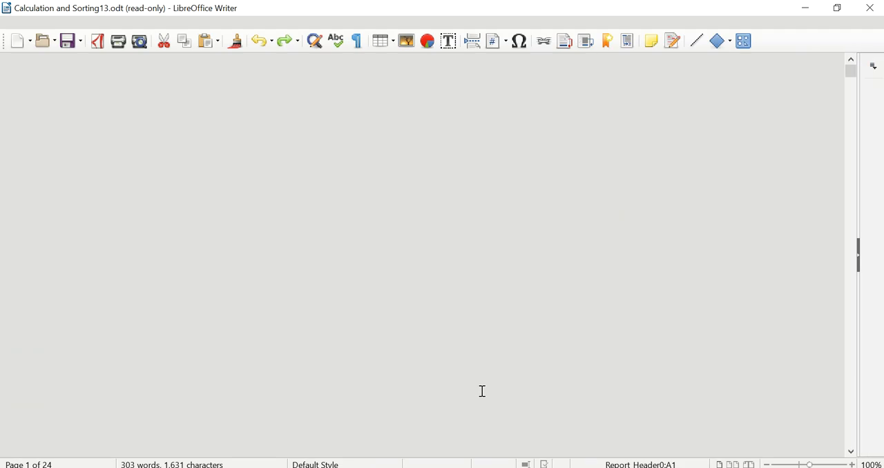
scroll(628, 366, down, 10)
scroll(635, 373, down, 20)
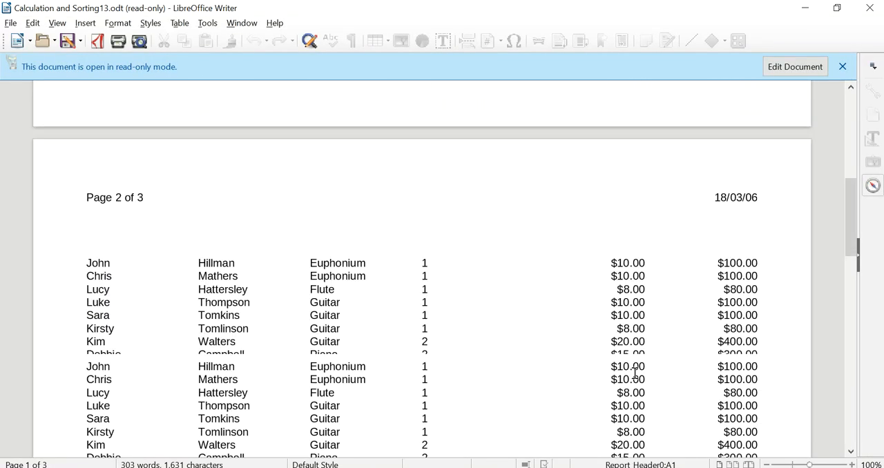
scroll(635, 373, down, 4)
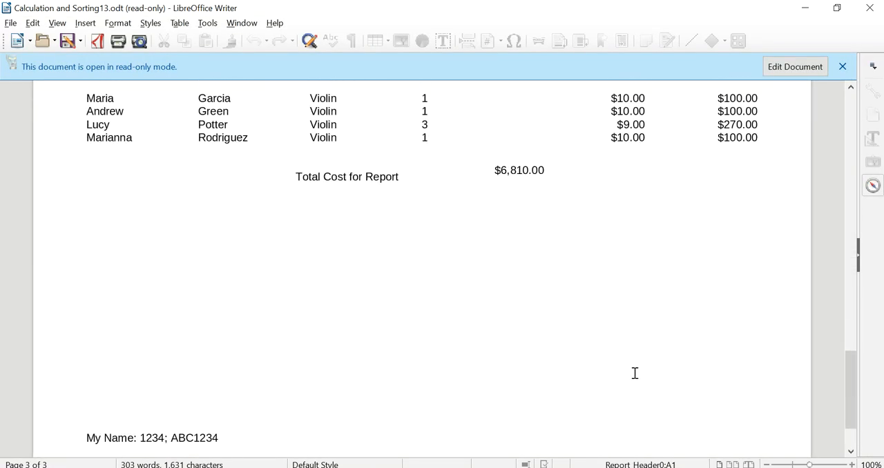
scroll(634, 373, up, 3)
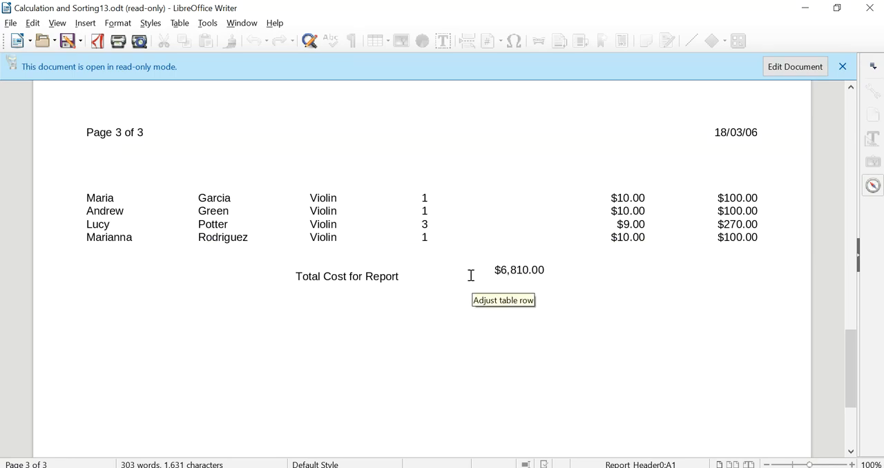
scroll(487, 332, up, 5)
scroll(486, 337, up, 20)
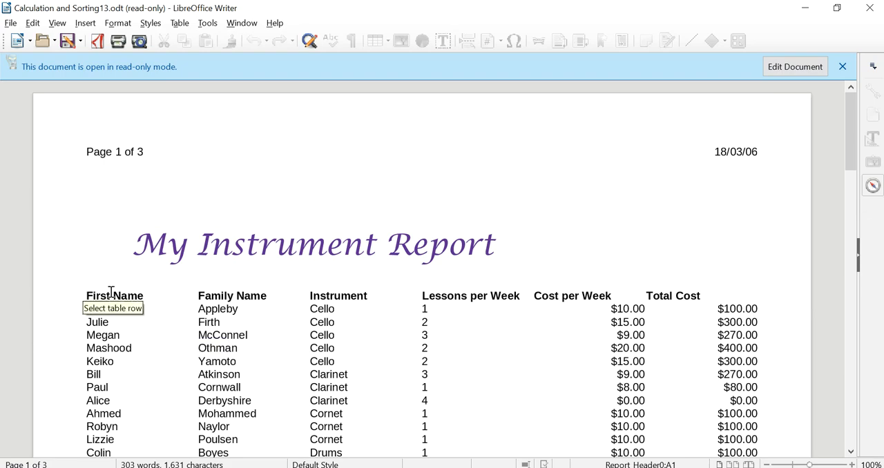
scroll(539, 310, down, 10)
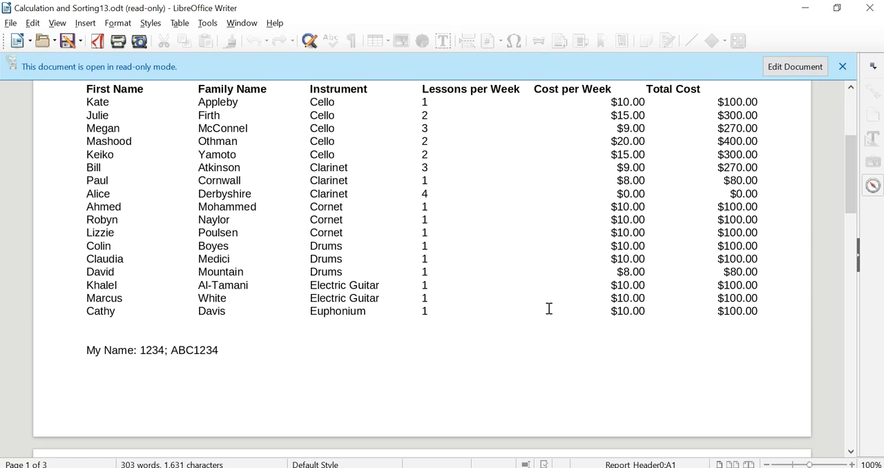
scroll(549, 309, down, 10)
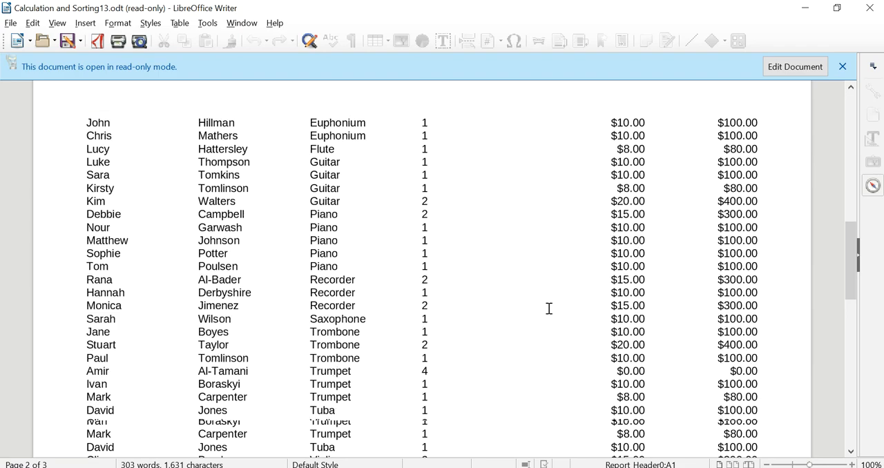
scroll(549, 309, up, 5)
scroll(549, 309, up, 15)
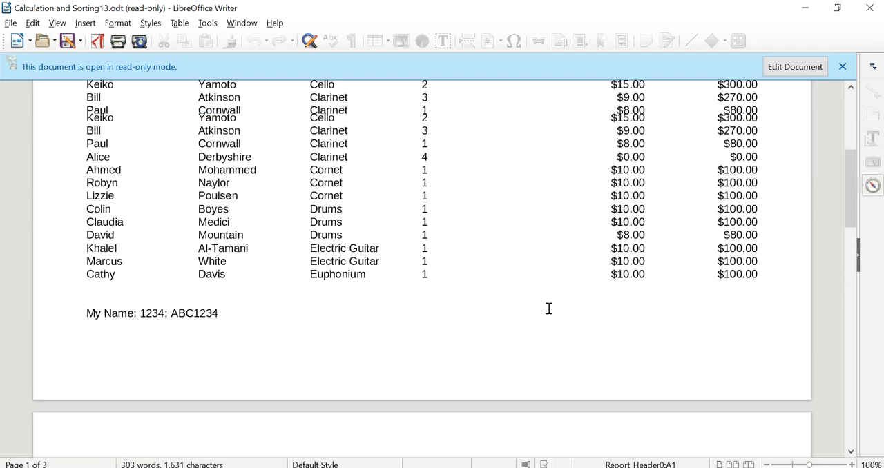
- Make the report output editable and insert an empty row above the first record on page 2
click(783, 67)
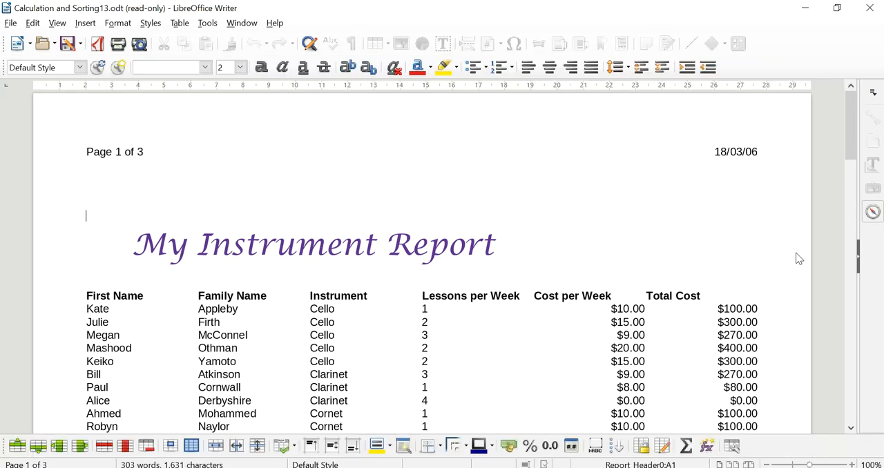
scroll(126, 292, down, 3)
scroll(137, 338, down, 10)
scroll(136, 338, up, 8)
scroll(137, 338, down, 9)
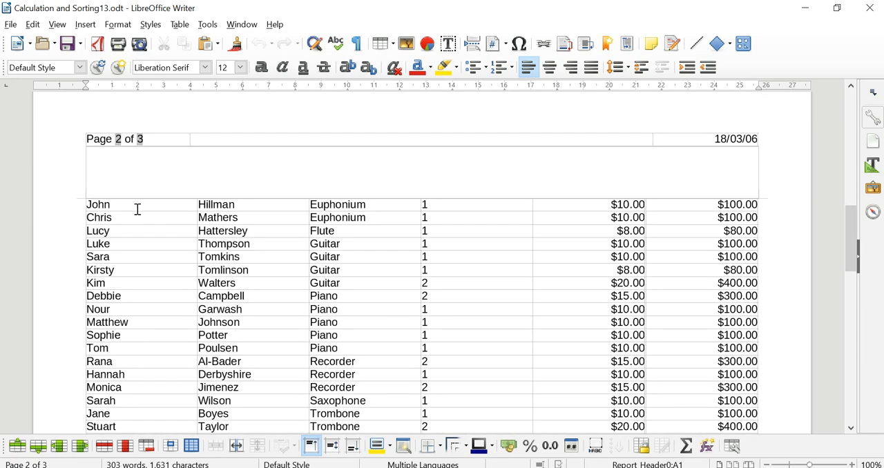
click(100, 201)
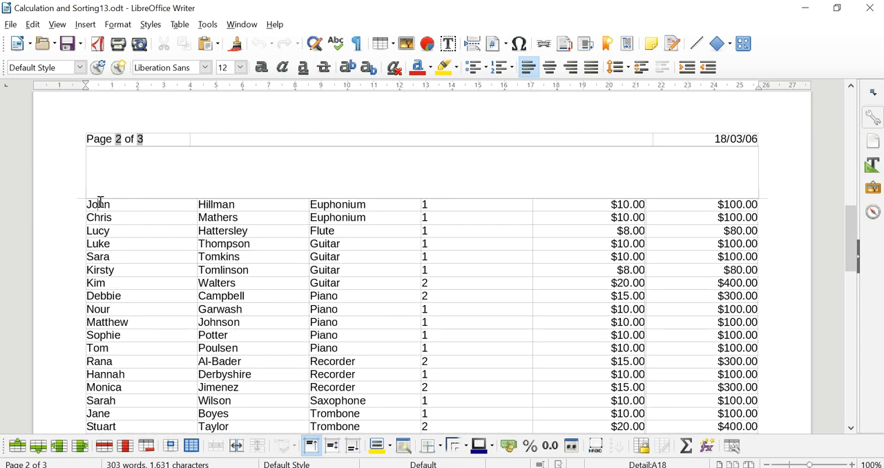
right_click(100, 202)
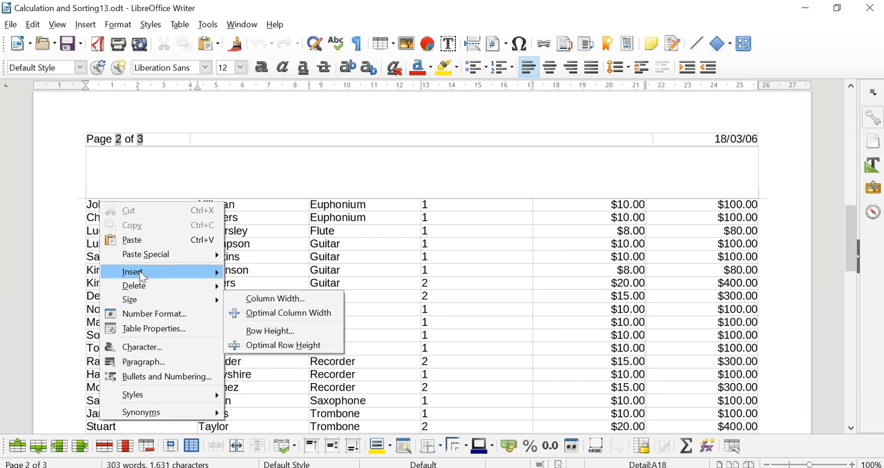
mouse_move(145, 275)
click(278, 272)
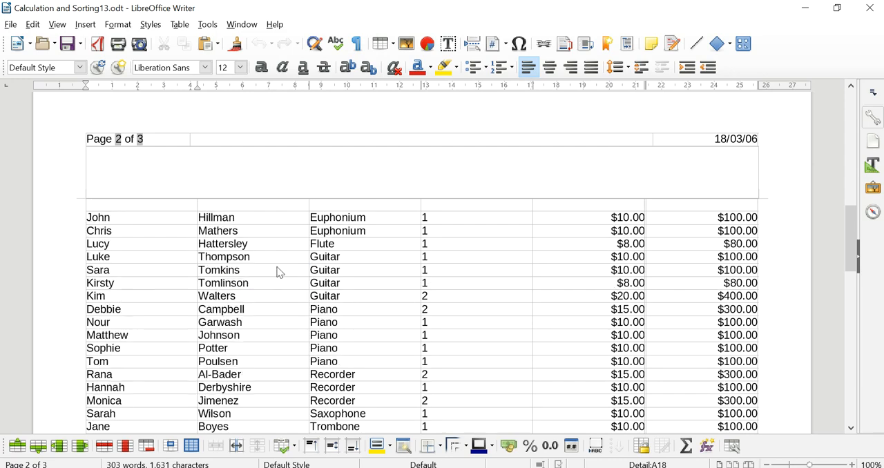
- Copy the column heading row from page 1 into the empty row at the start of page 2
scroll(332, 193, up, 10)
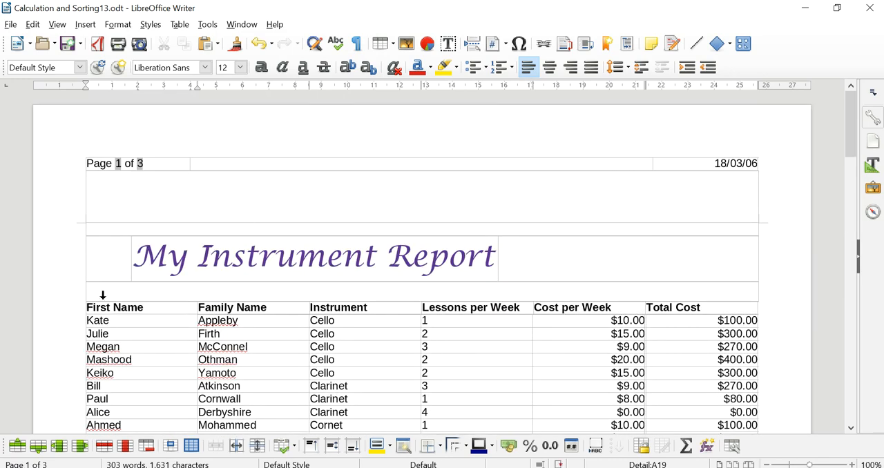
drag(88, 308, 710, 309)
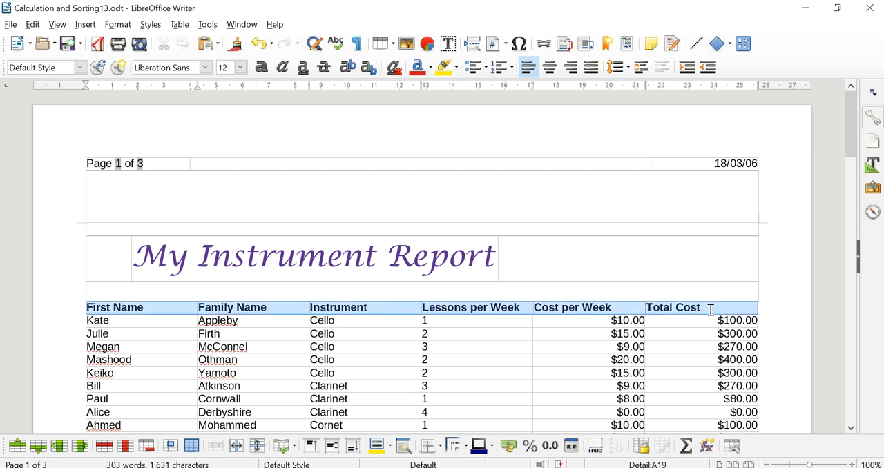
scroll(539, 349, down, 15)
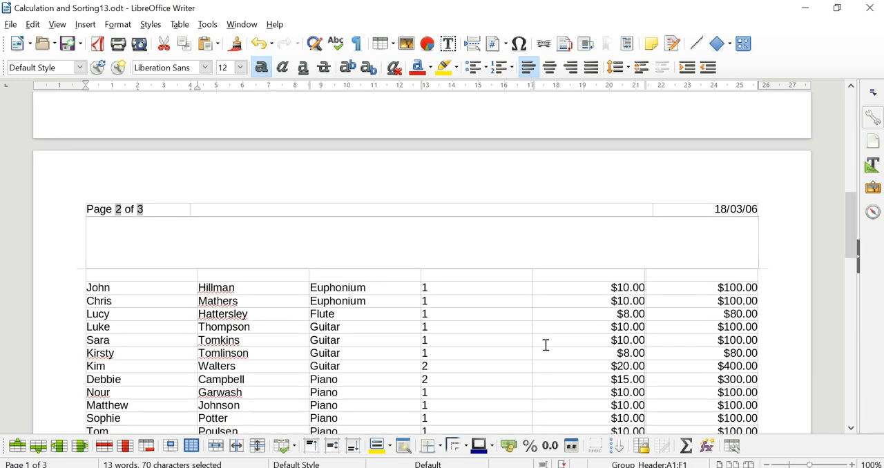
drag(138, 275, 705, 282)
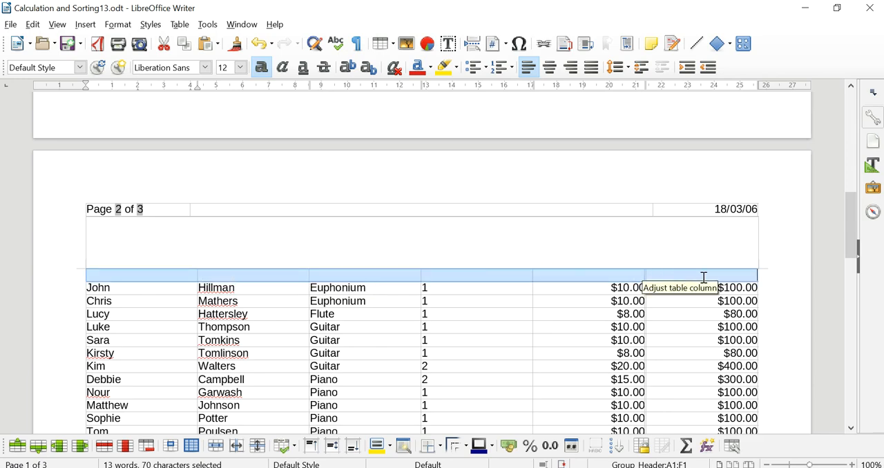
text(First Name	Family Name	Instrument	Lessons per Week	Cost per Week	First Name)
- Insert a row above the first record on page 3 and paste the column headings into it
scroll(519, 338, down, 20)
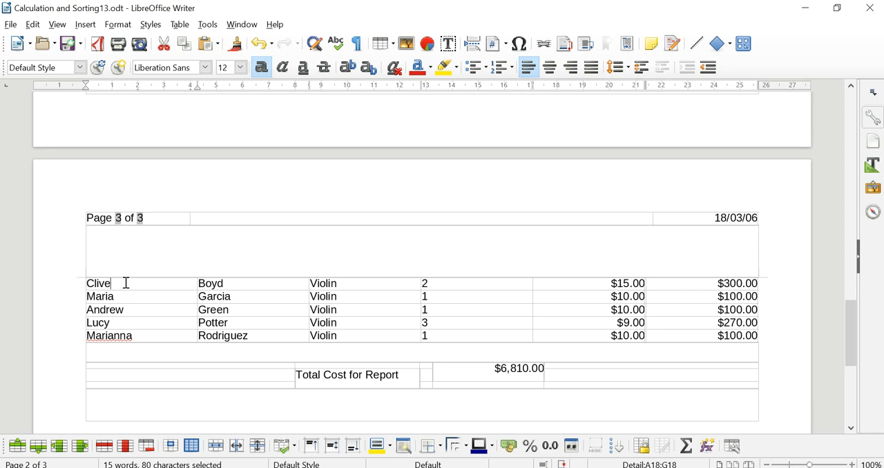
right_click(127, 282)
mouse_move(222, 142)
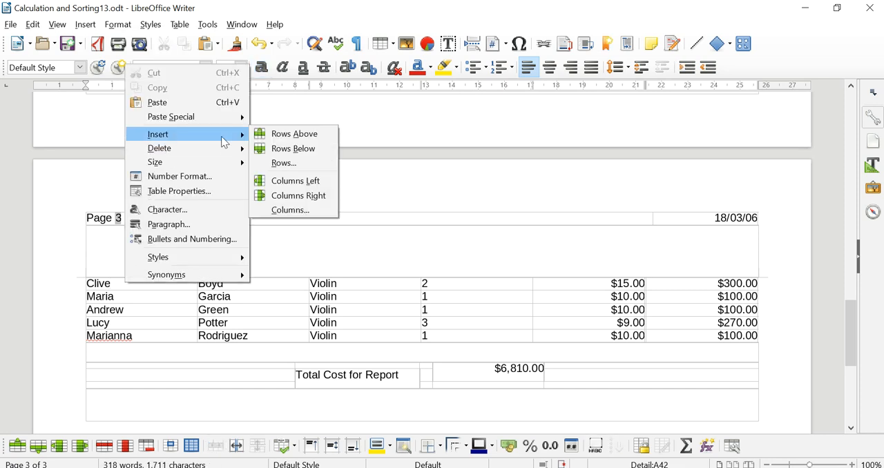
click(297, 134)
drag(119, 286, 795, 267)
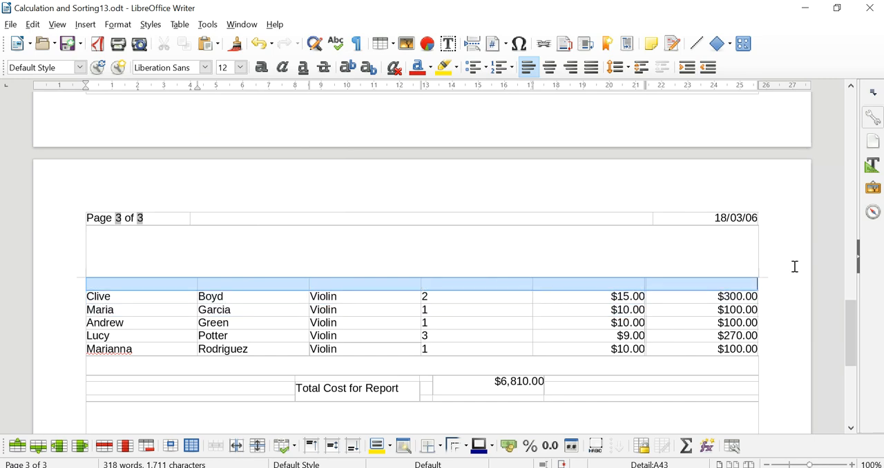
text(First Name	Family Name	Instrument	Lessons per Week	Cost per Week	First Name)
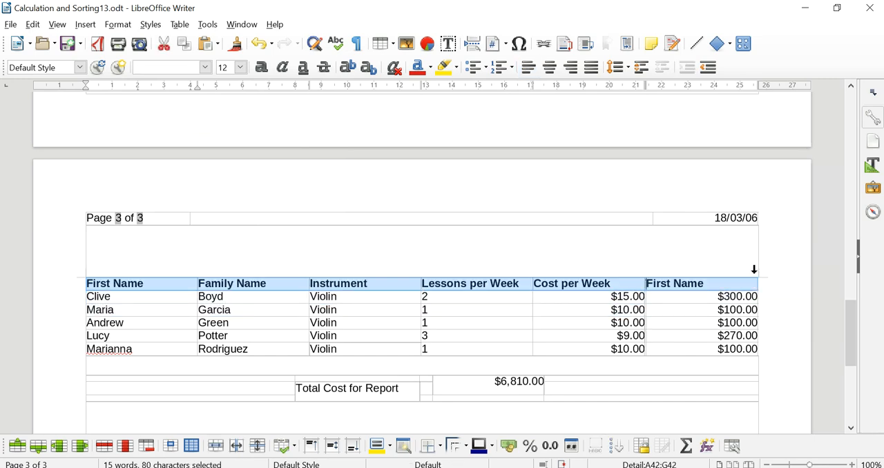
- Widen the total amount's cell below the page 3 records to reach the table's right edge
scroll(356, 364, down, 3)
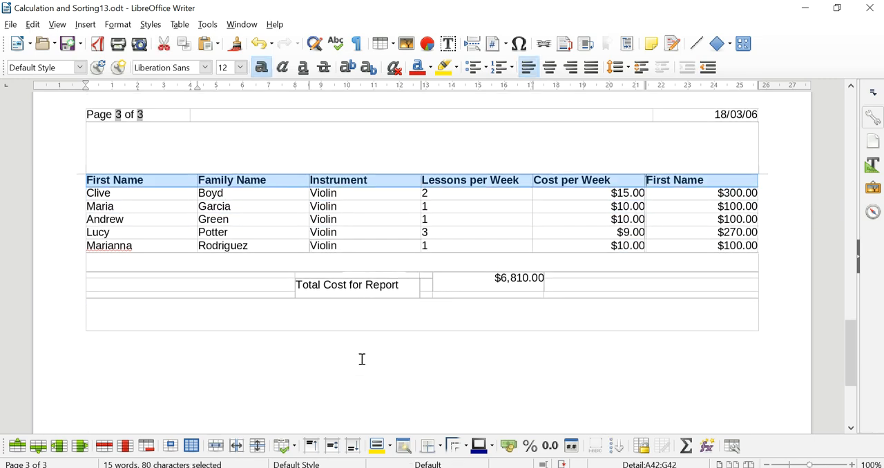
click(483, 279)
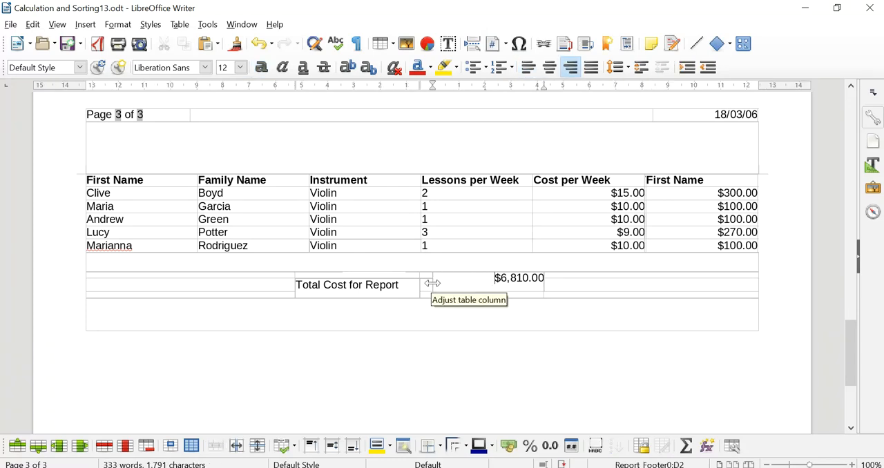
drag(544, 284, 786, 334)
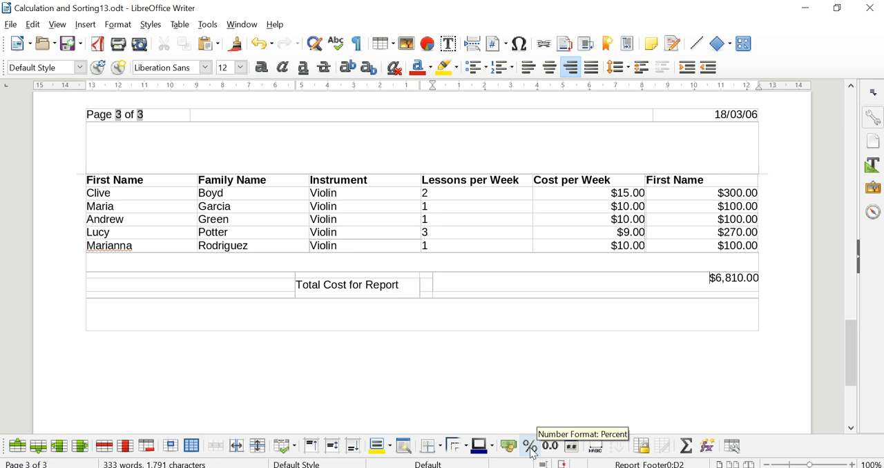
- Narrow the amount cell from its left, widen the "Total Cost for Report" cell towards it and right-align the label
click(417, 284)
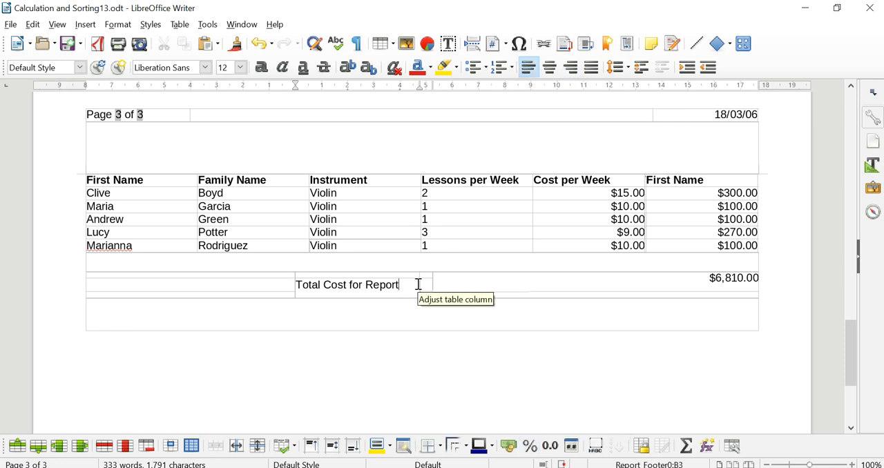
drag(419, 285, 600, 285)
drag(433, 284, 573, 284)
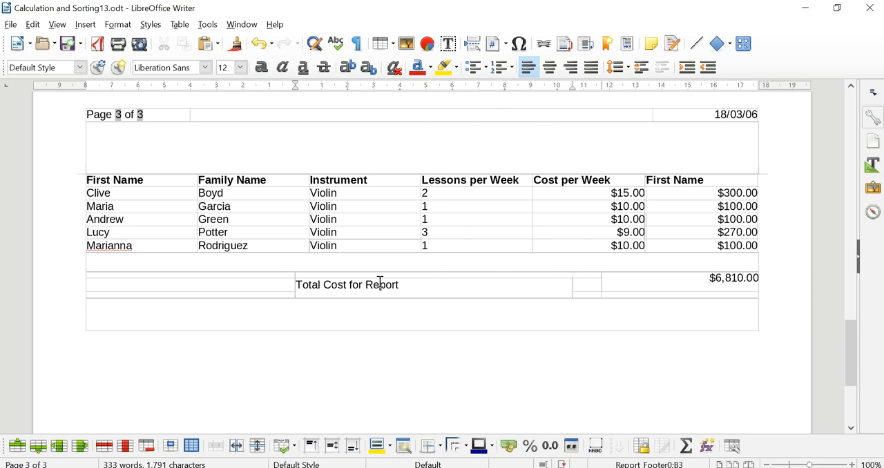
click(570, 69)
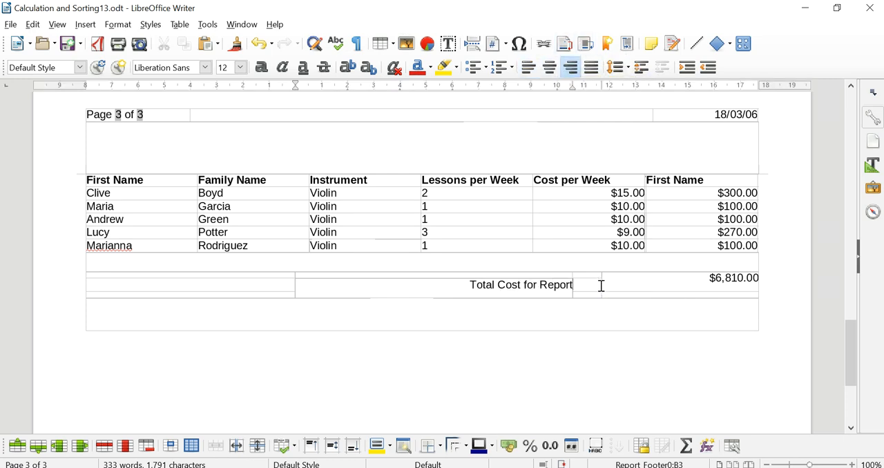
- Shift the amount and label cell borders further right so the label ends near the Cost per Week column's right edge
click(606, 285)
drag(606, 285, 688, 282)
drag(573, 284, 651, 283)
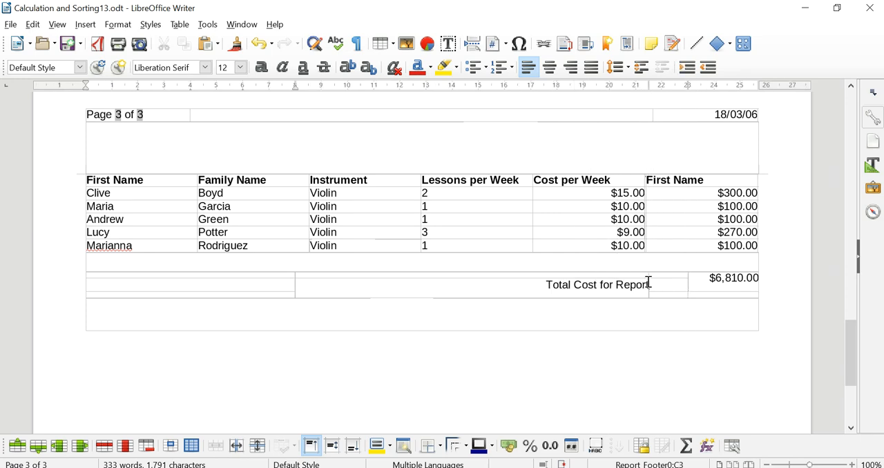
- Widen the "My Instrument Report" title cell on page 1 past the Total Cost heading and centre the title within it
scroll(632, 333, down, 5)
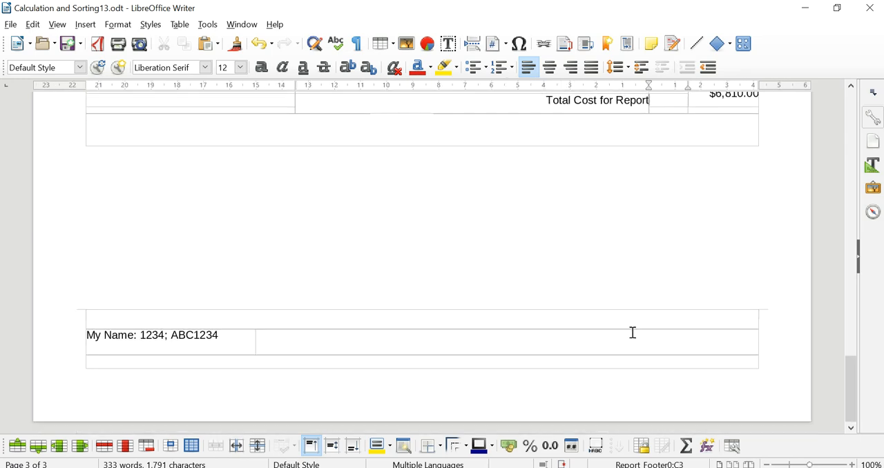
scroll(632, 332, up, 10)
scroll(631, 332, down, 8)
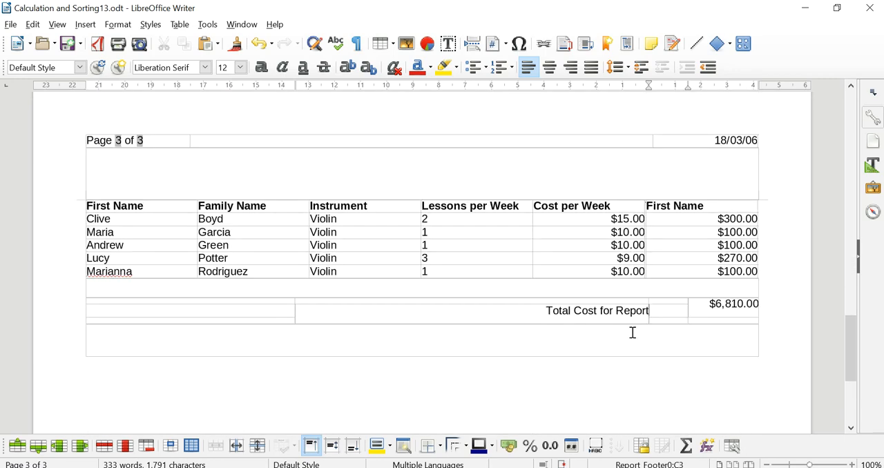
scroll(632, 332, up, 8)
scroll(632, 333, up, 10)
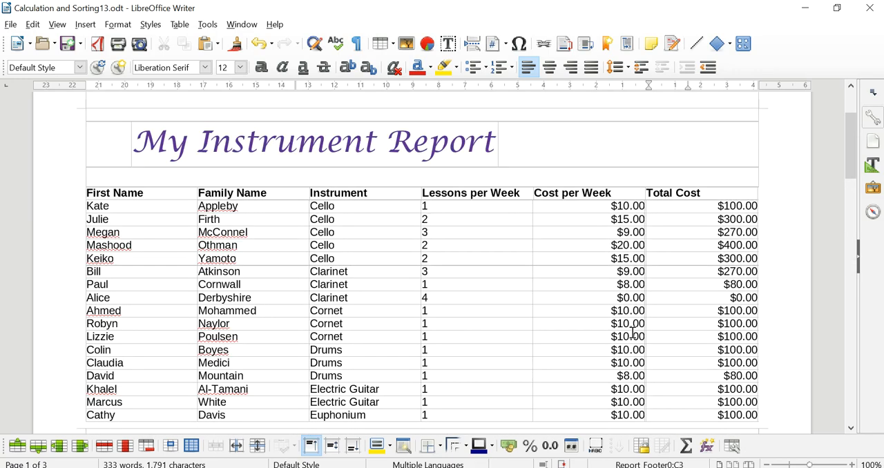
click(421, 265)
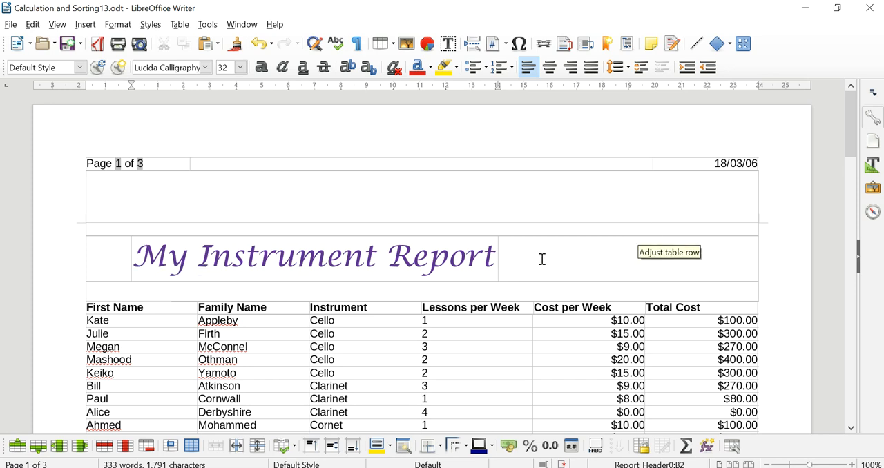
drag(499, 258, 705, 271)
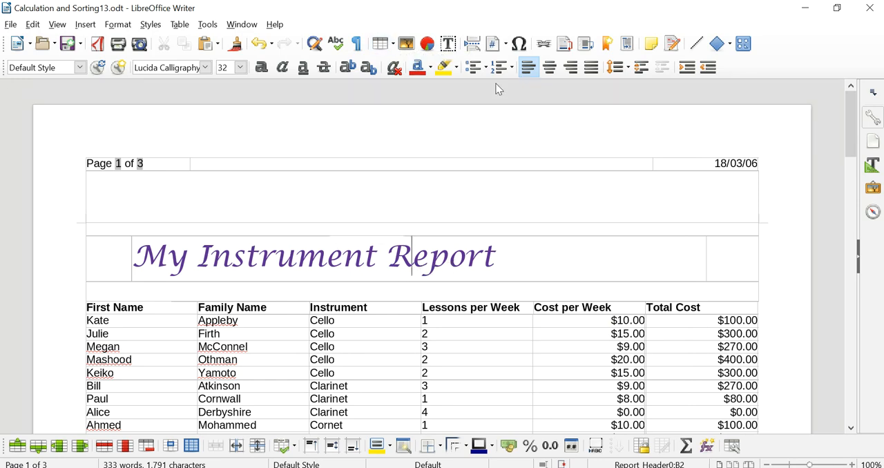
click(556, 72)
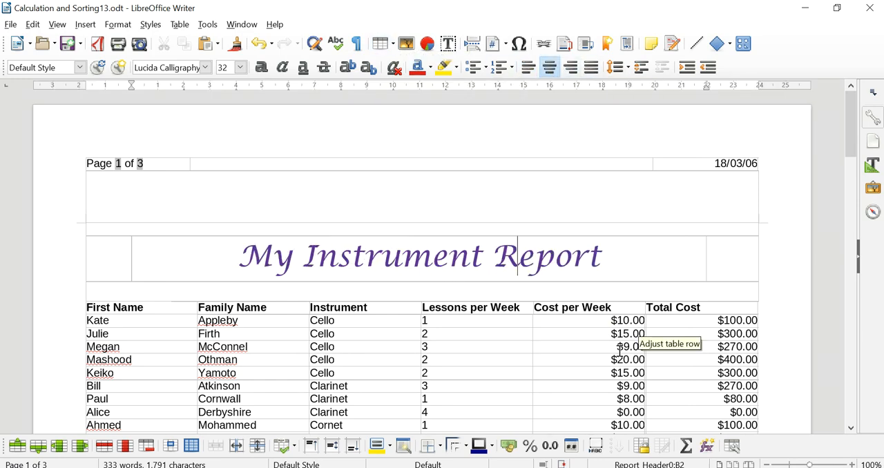
- Check the pages of the report output, save the document and close it to return to the report design
scroll(672, 308, down, 6)
scroll(671, 308, up, 6)
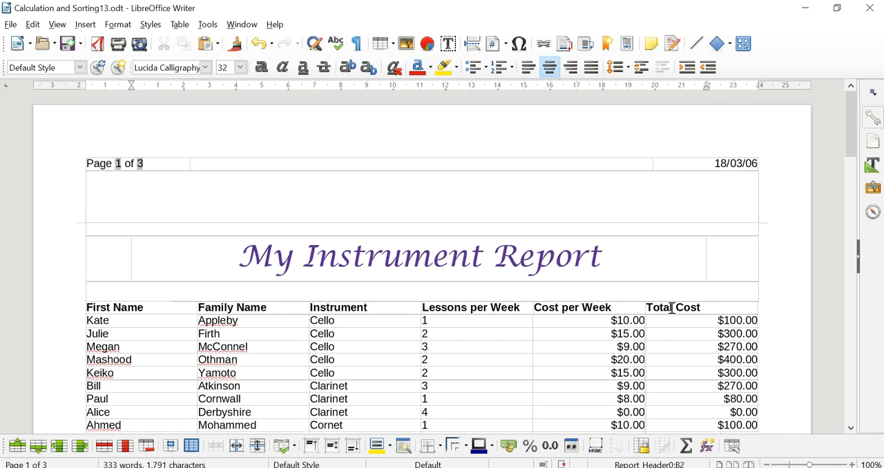
scroll(671, 308, down, 20)
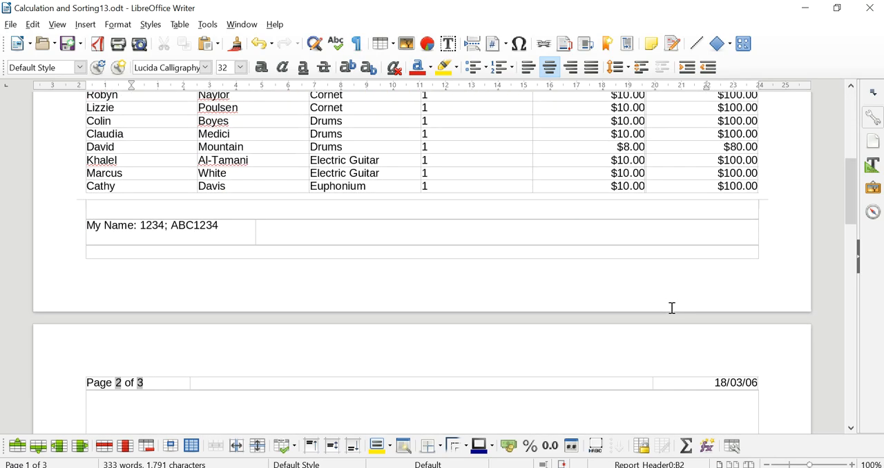
scroll(671, 307, down, 10)
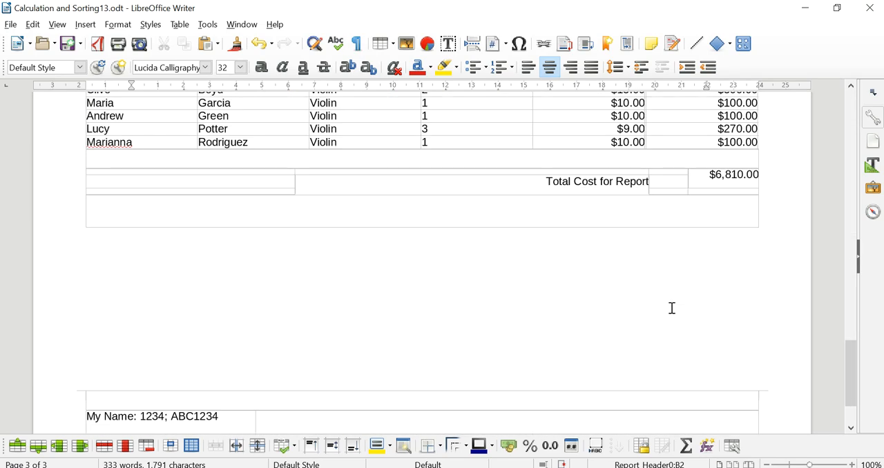
scroll(671, 308, up, 20)
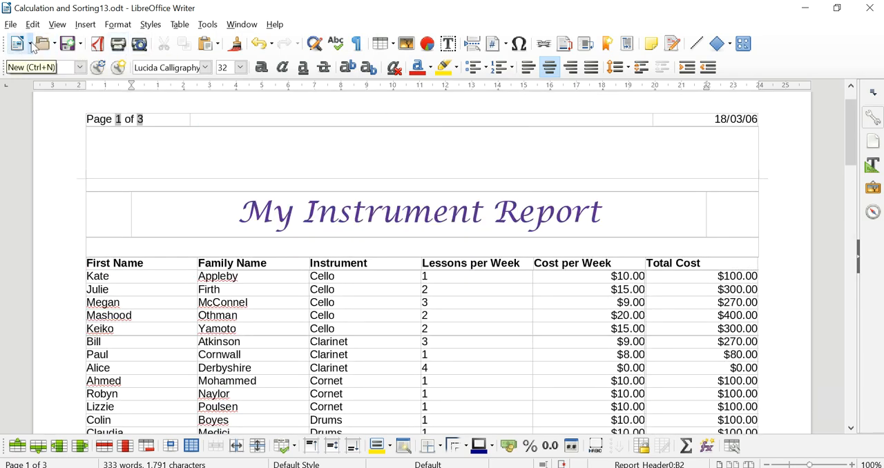
click(68, 46)
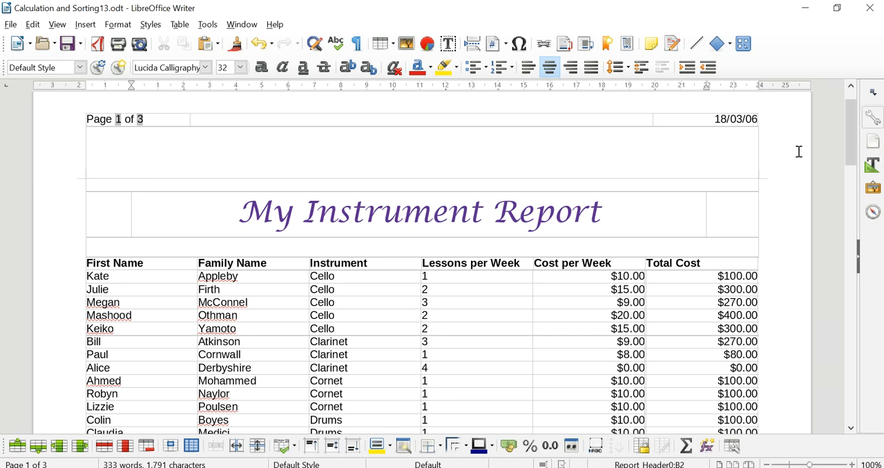
drag(851, 145, 859, 85)
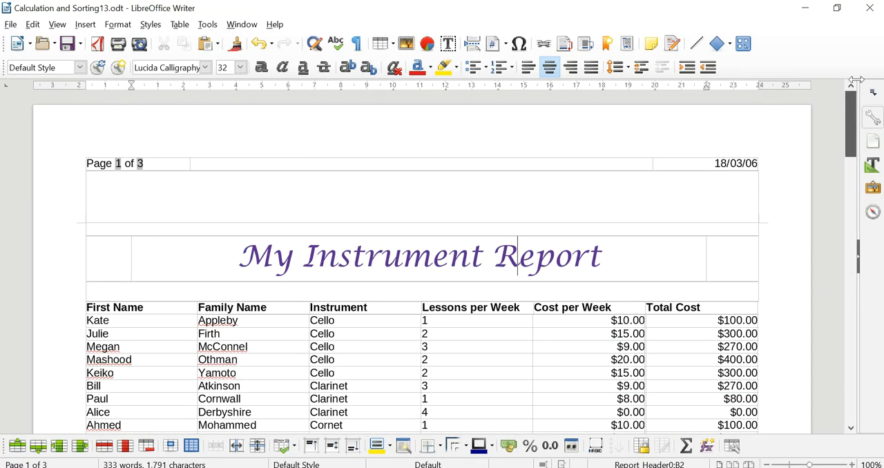
click(877, 12)
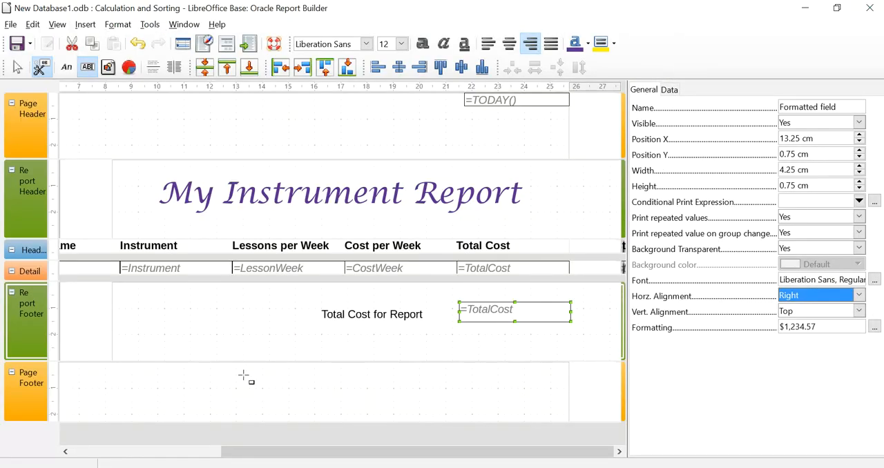